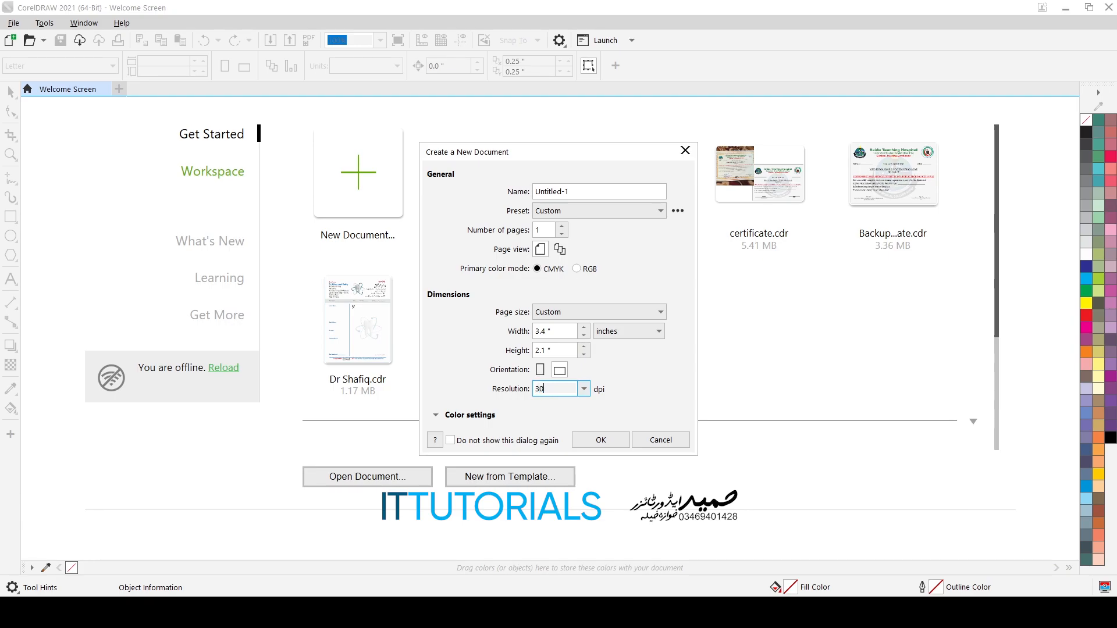
Confirm the new 3.4 x 2.1 inch landscape document, Untitled-1.
click(601, 440)
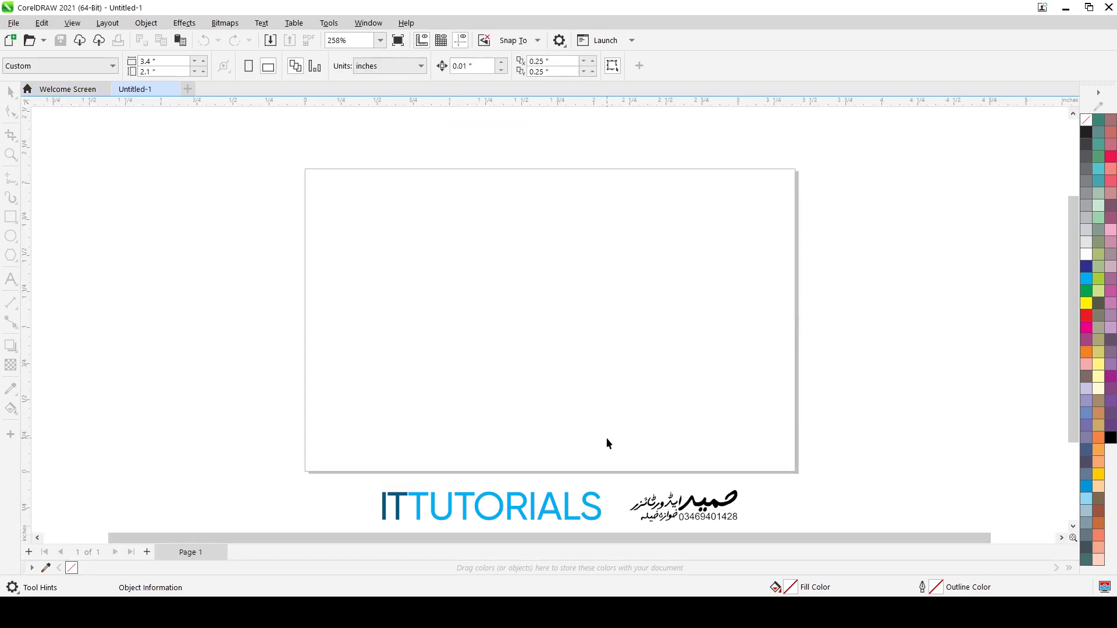
Draw a rectangle over the page and size it to 3.4 x 2.1 inches.
click(9, 218)
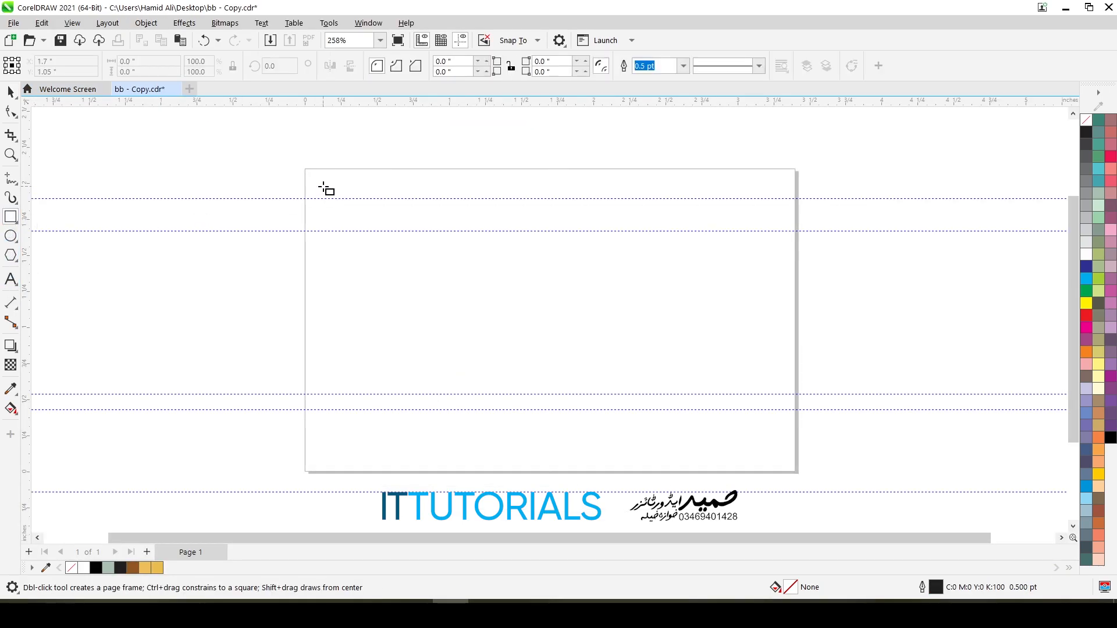
drag(305, 169, 796, 472)
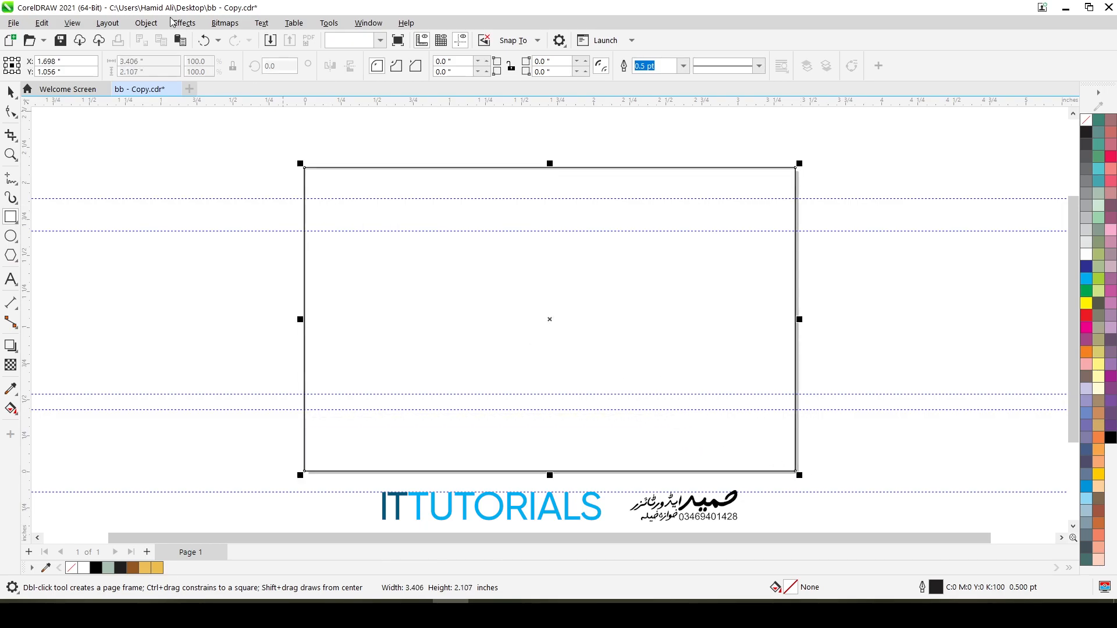
text(3.4)
key(Return)
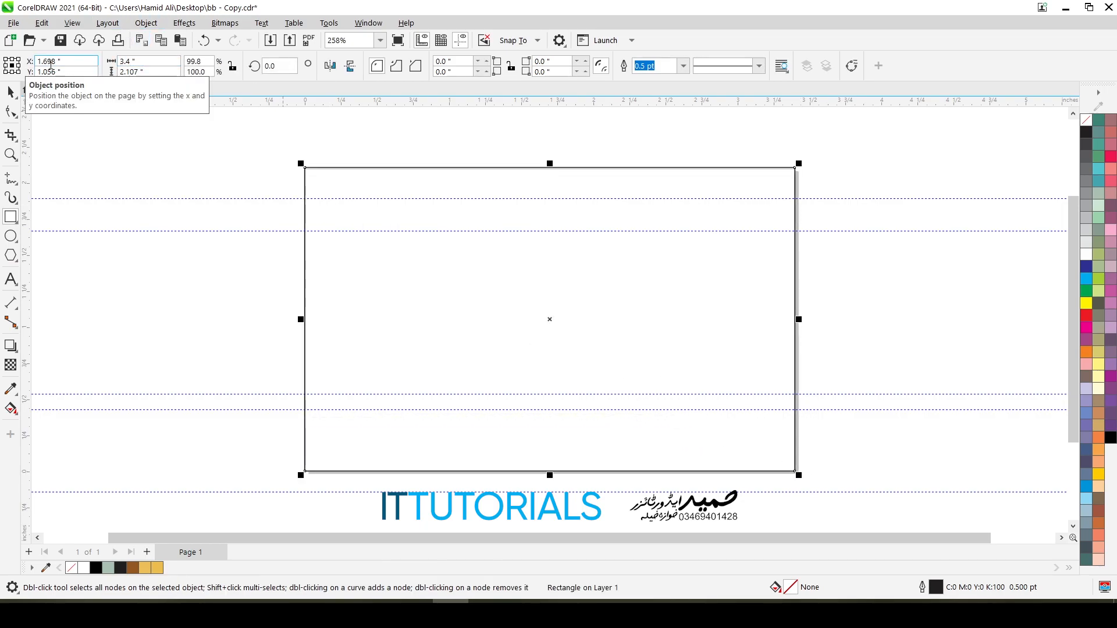
text(2.1)
key(Return)
Fill the rectangle gold (C7 M25 Y80 K0) and remove its outline.
click(157, 569)
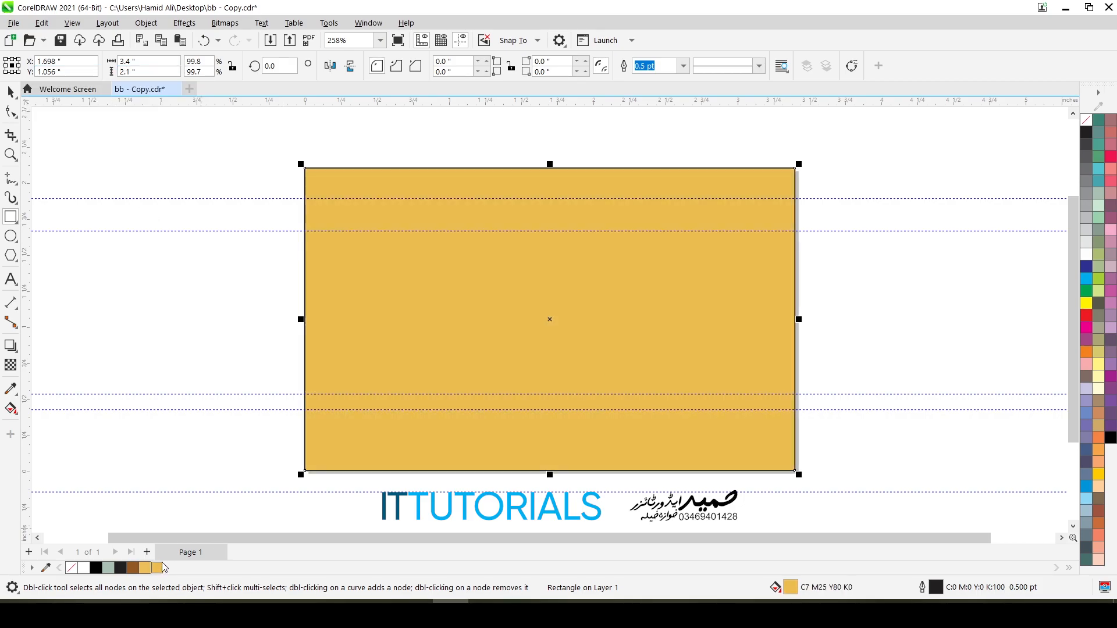
right_click(1085, 120)
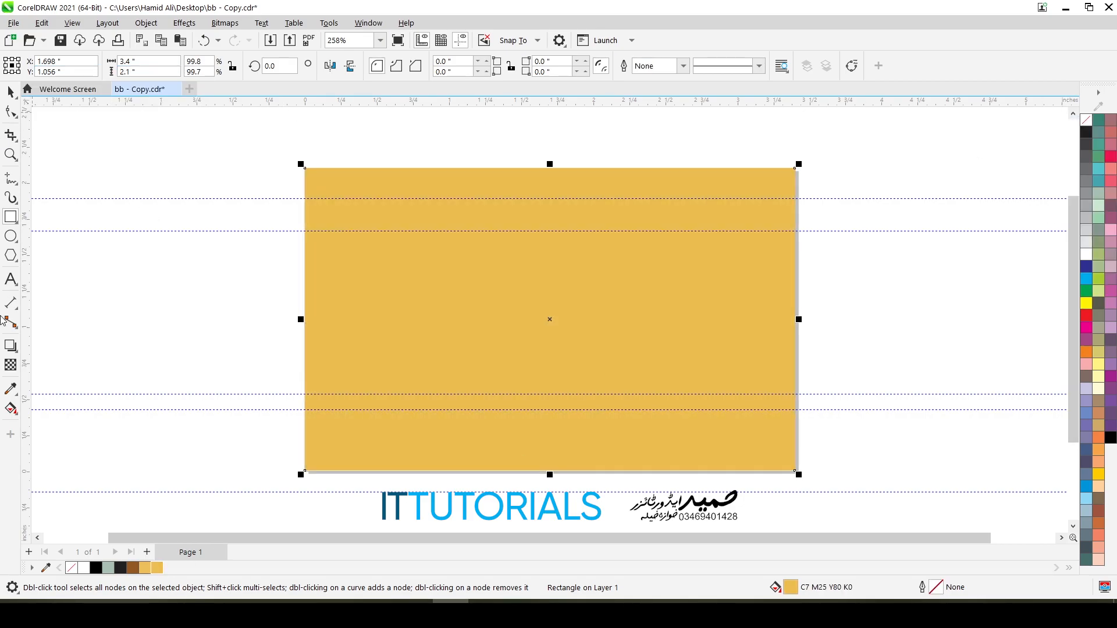
click(17, 185)
click(41, 225)
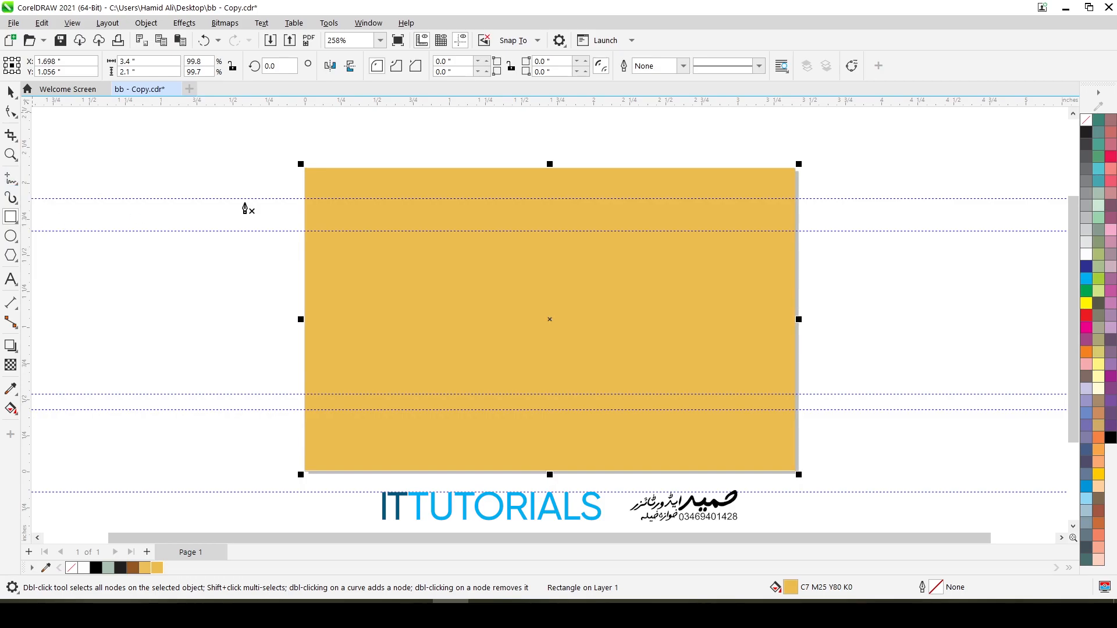
Draw a horizontal line across the top of the card, 1.0 pt thick.
click(305, 182)
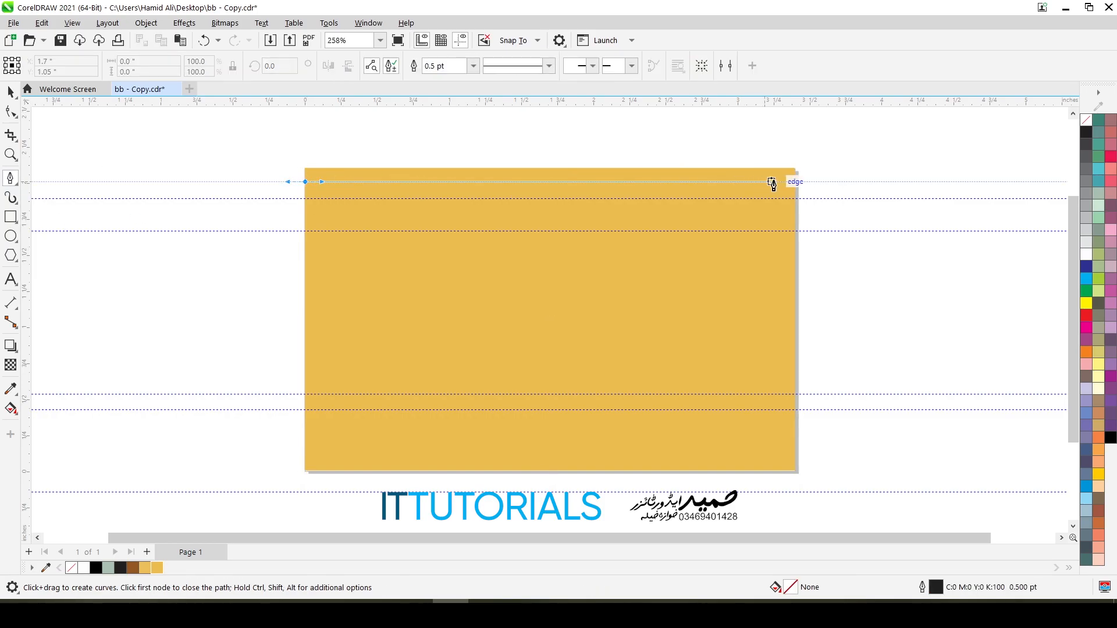
click(794, 182)
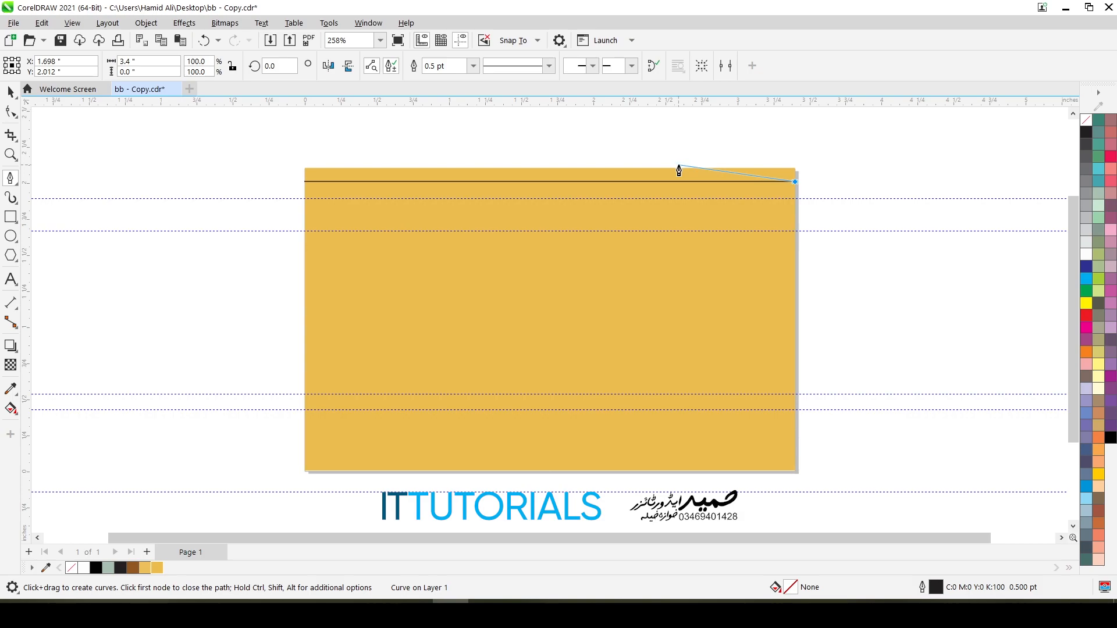
key(Escape)
click(472, 65)
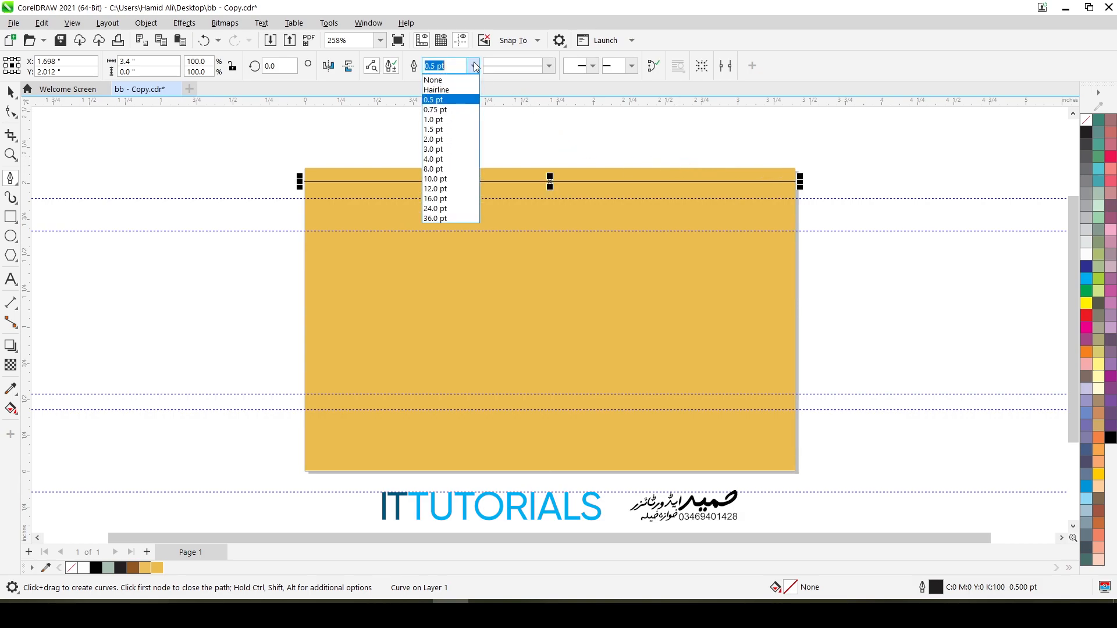
click(460, 118)
Make the line dashed using a custom dash style with wider gaps.
click(548, 66)
click(591, 252)
click(591, 251)
click(592, 252)
click(558, 182)
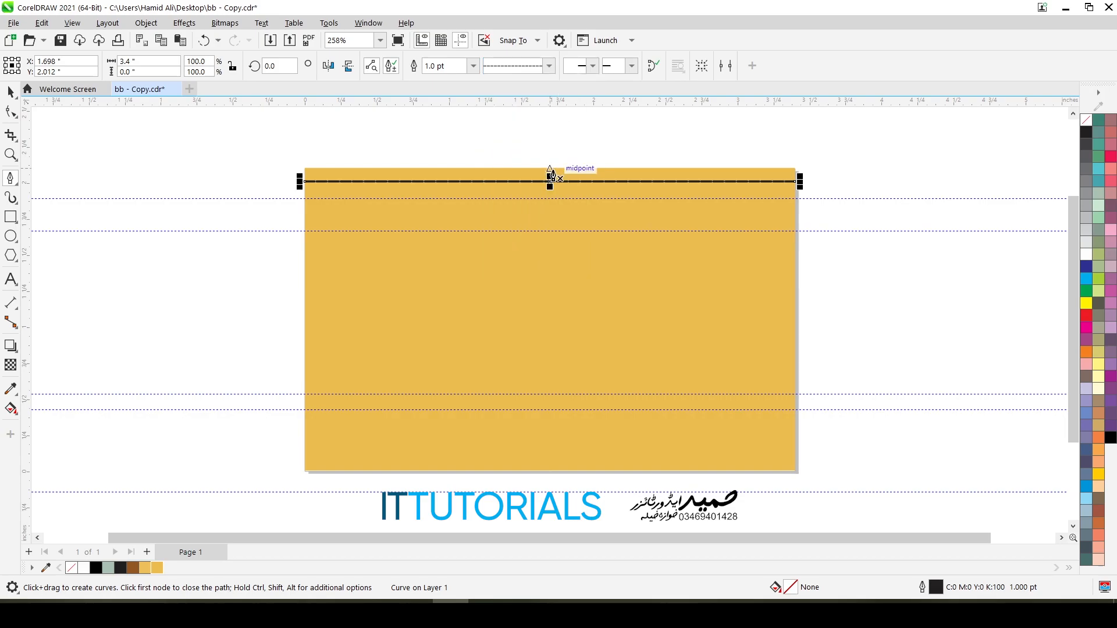
click(549, 65)
scroll(591, 229, down, 3)
click(539, 267)
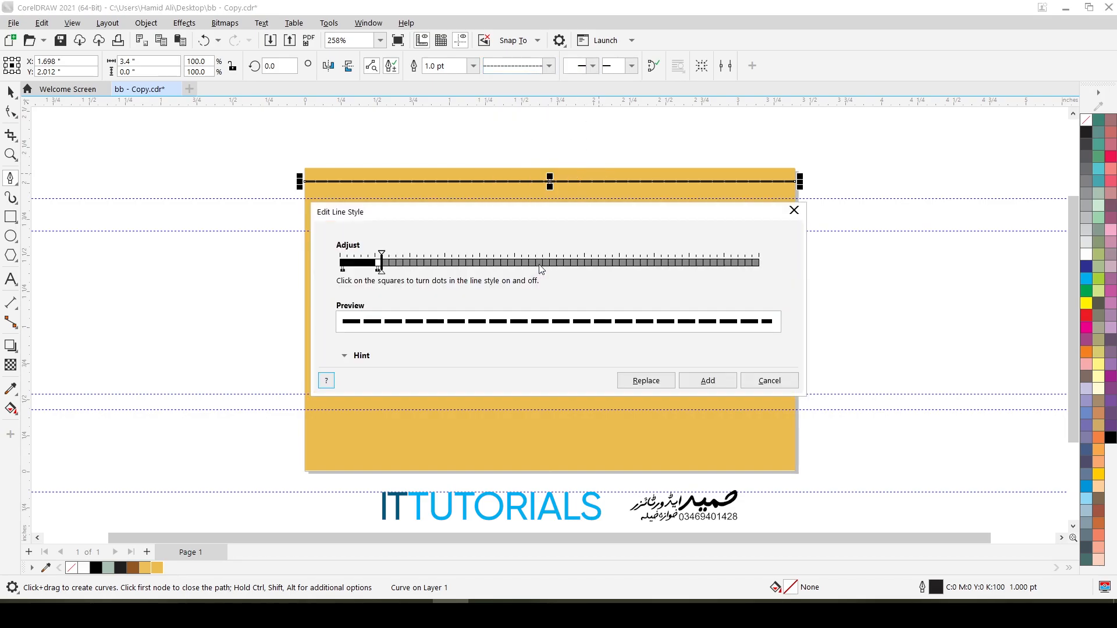
drag(382, 274, 402, 274)
click(709, 382)
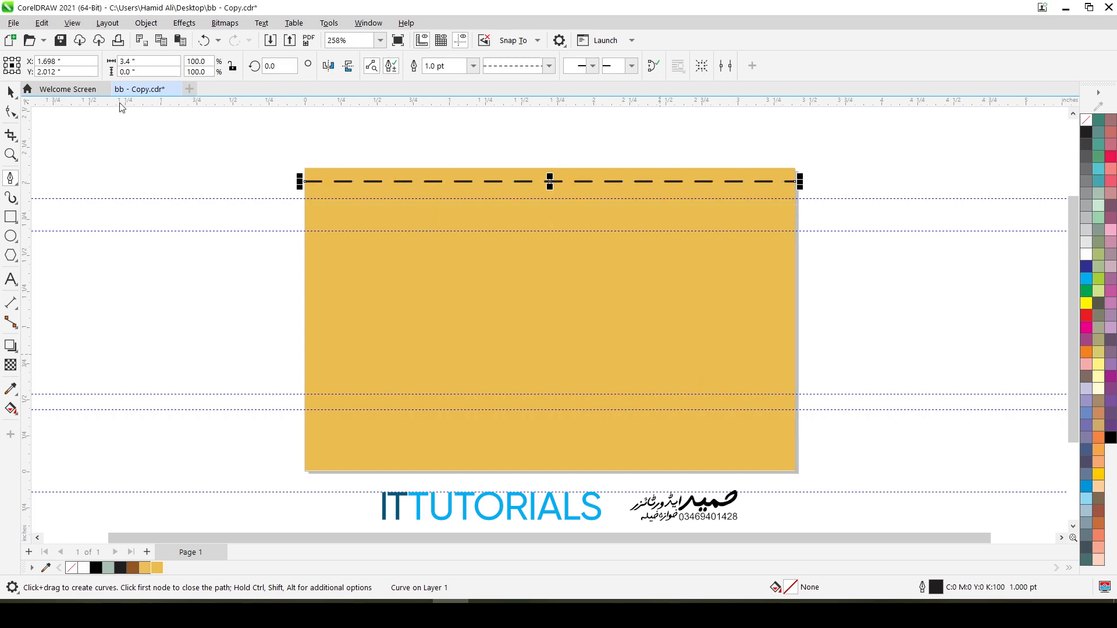
click(8, 86)
Frame the sofa photo in a rectangle across the upper card, nudged just below the dashed line.
click(176, 146)
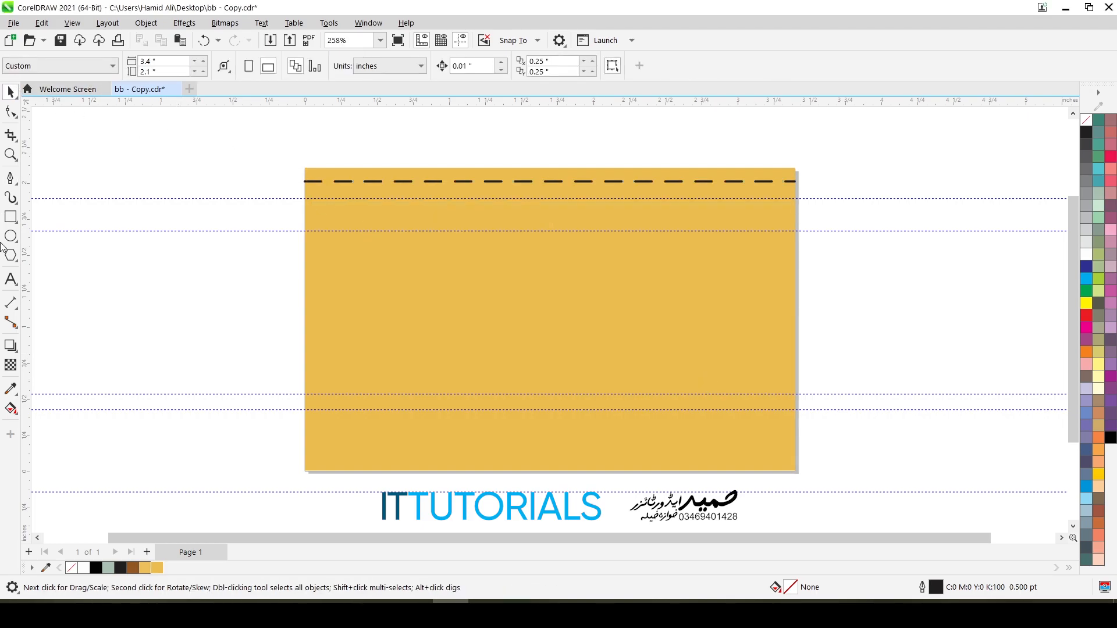
click(9, 215)
drag(305, 193, 795, 351)
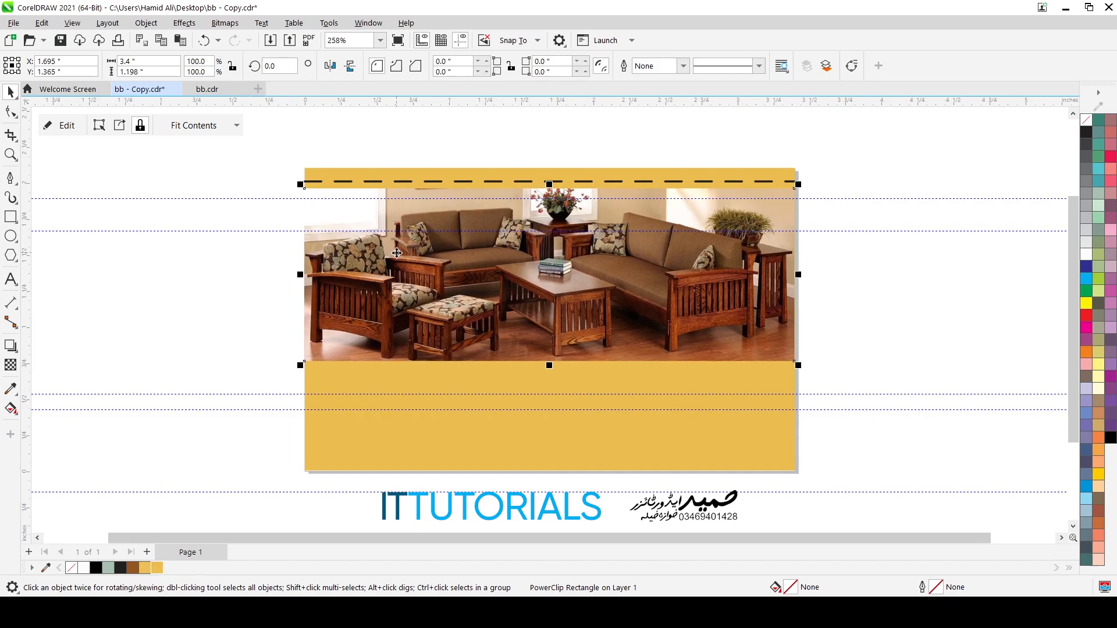
key(Down)
key(Down)
key(Down)
scroll(1058, 274, down, 2)
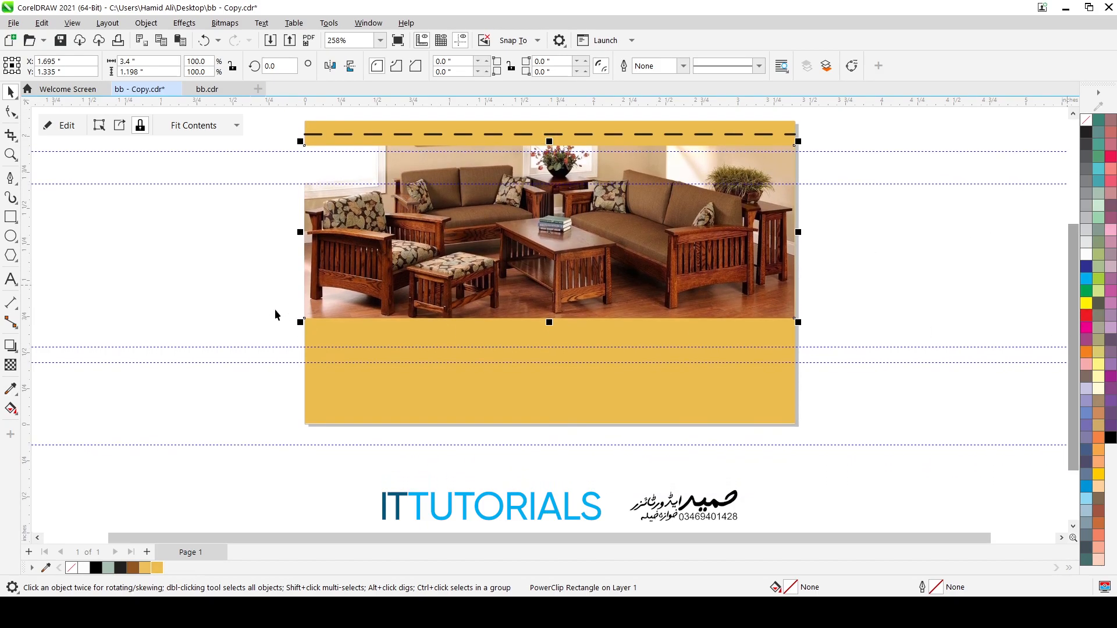
click(277, 311)
click(12, 216)
Draw a small rectangle left of the card and round its corners.
drag(43, 219, 274, 333)
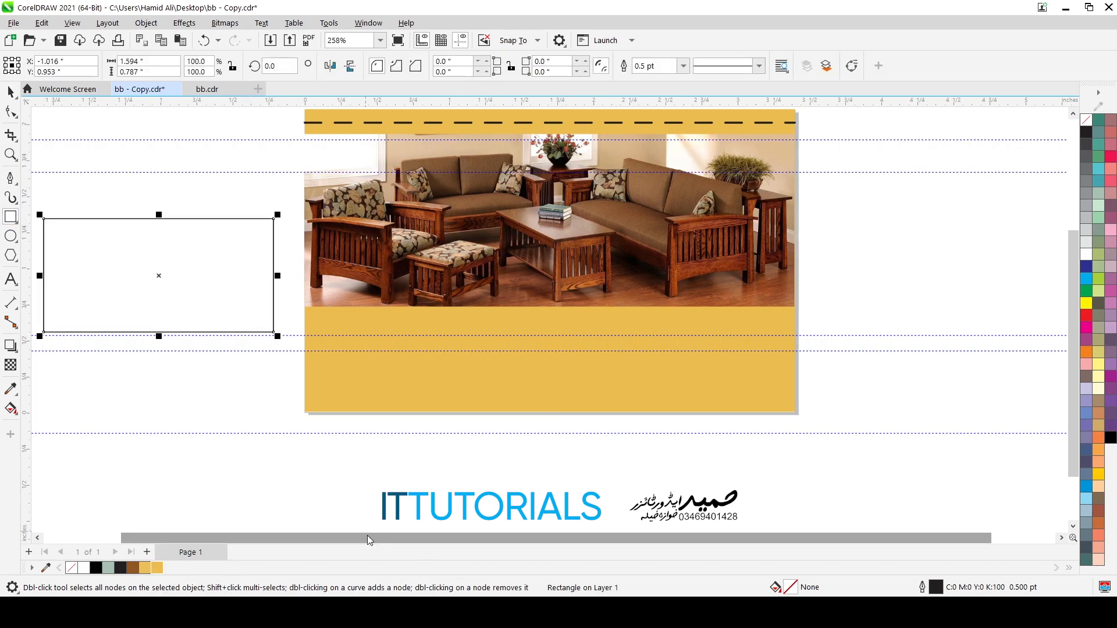
drag(366, 533, 289, 535)
click(11, 111)
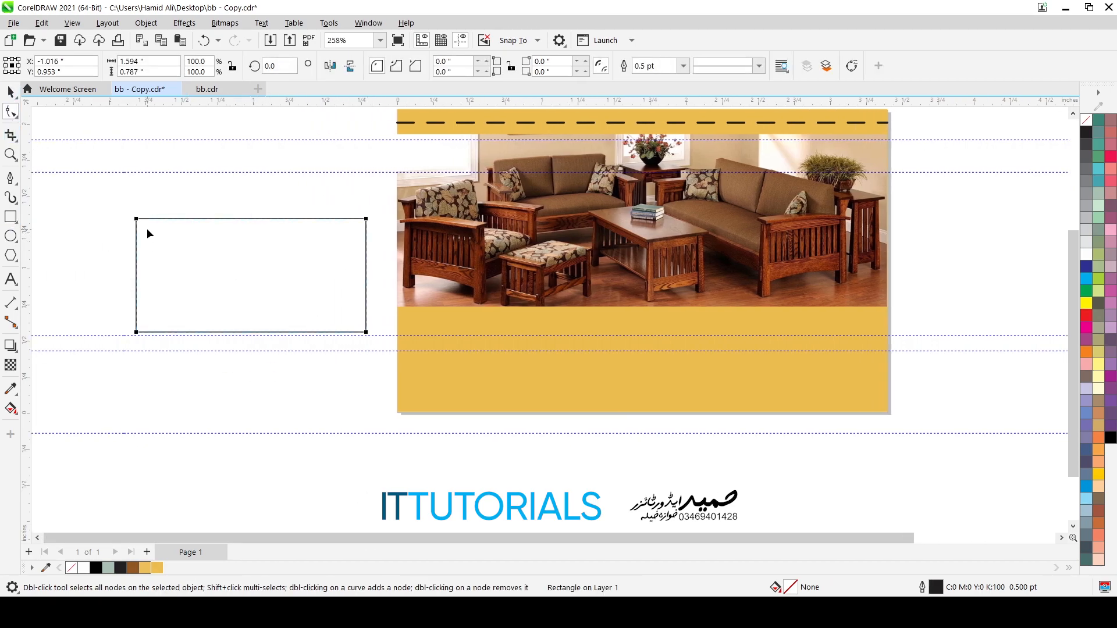
drag(152, 220, 164, 224)
click(11, 93)
Add a thin black vertical bar crossing the rounded rectangle's top edge.
click(11, 216)
drag(246, 186, 249, 272)
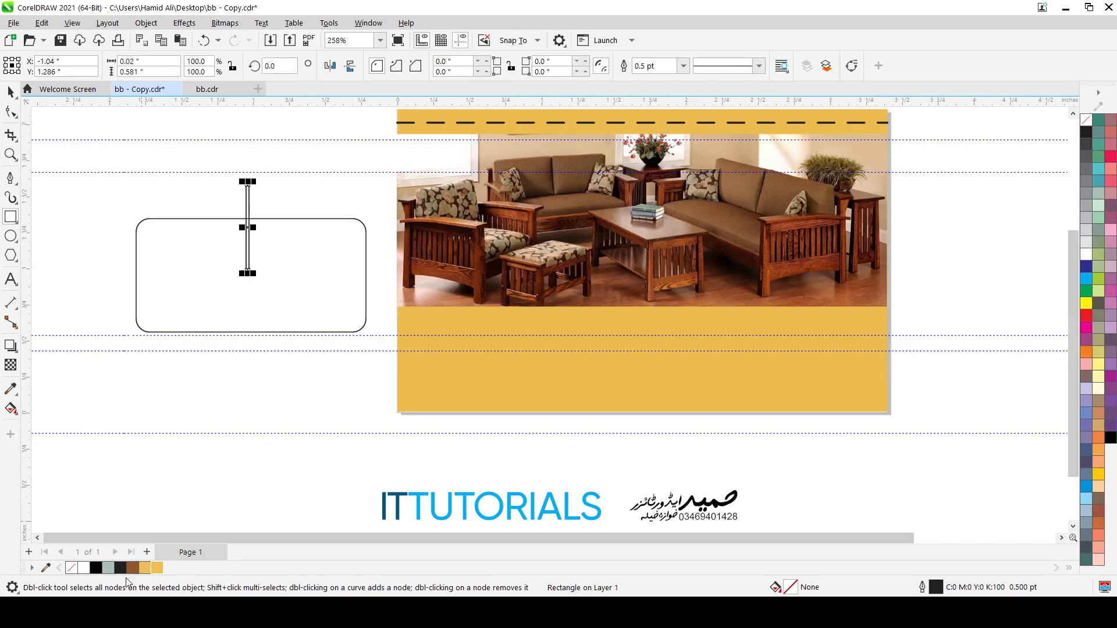
click(121, 568)
click(11, 92)
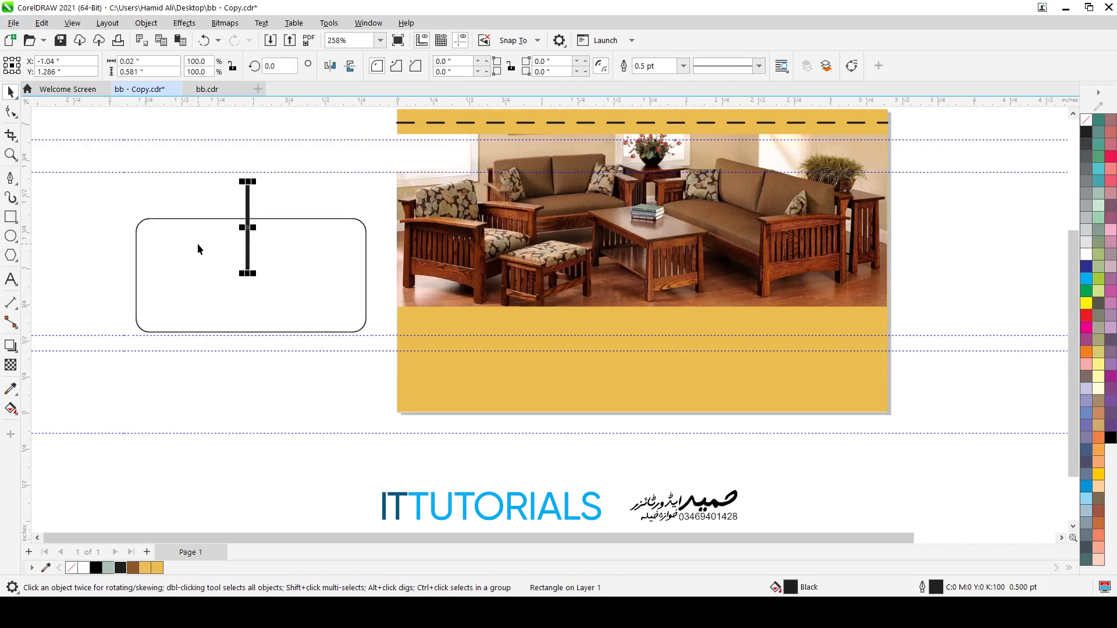
Select the rounded rectangle on its own to convert it to curves.
shift+click(198, 244)
click(63, 218)
scroll(250, 206, up, 2)
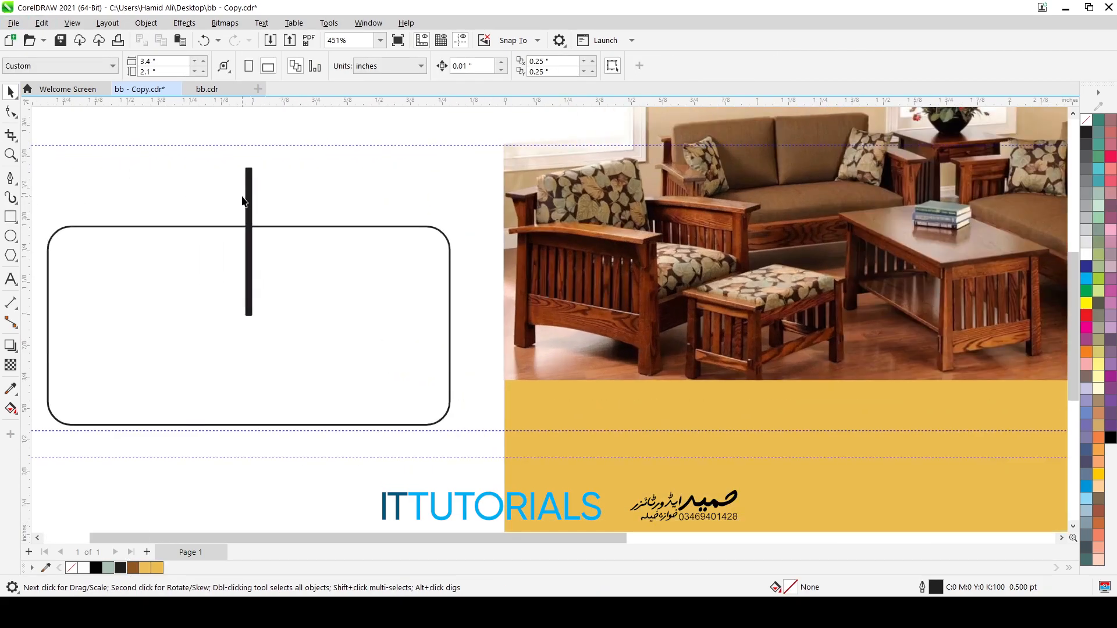
click(280, 226)
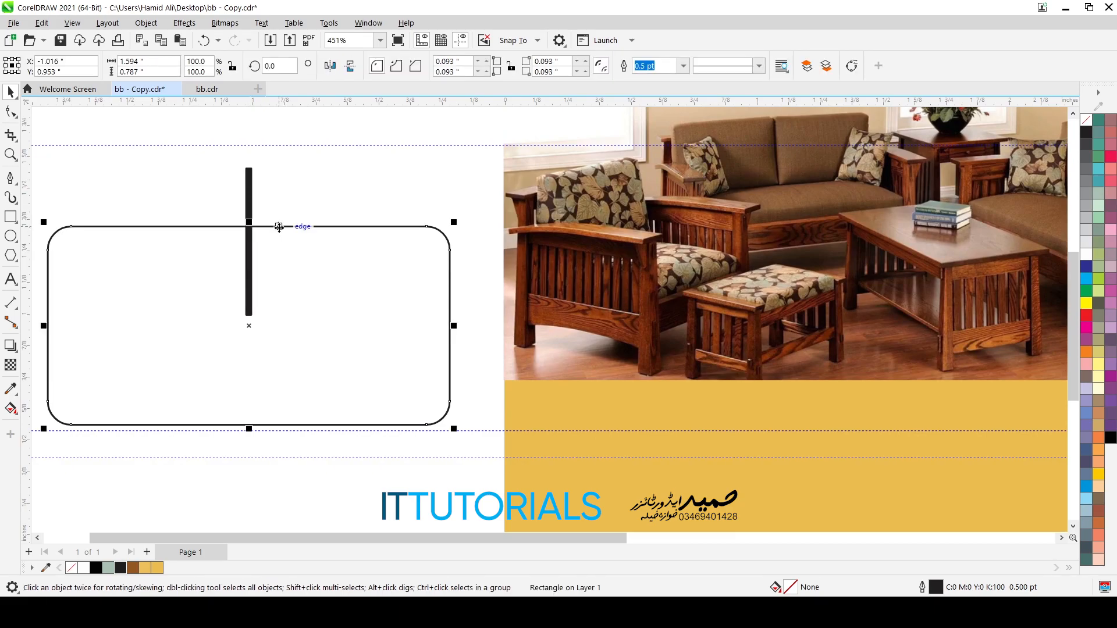
right_click(280, 220)
Add a node mid top edge and pull it up to the bar's top, forming a peak.
key(Escape)
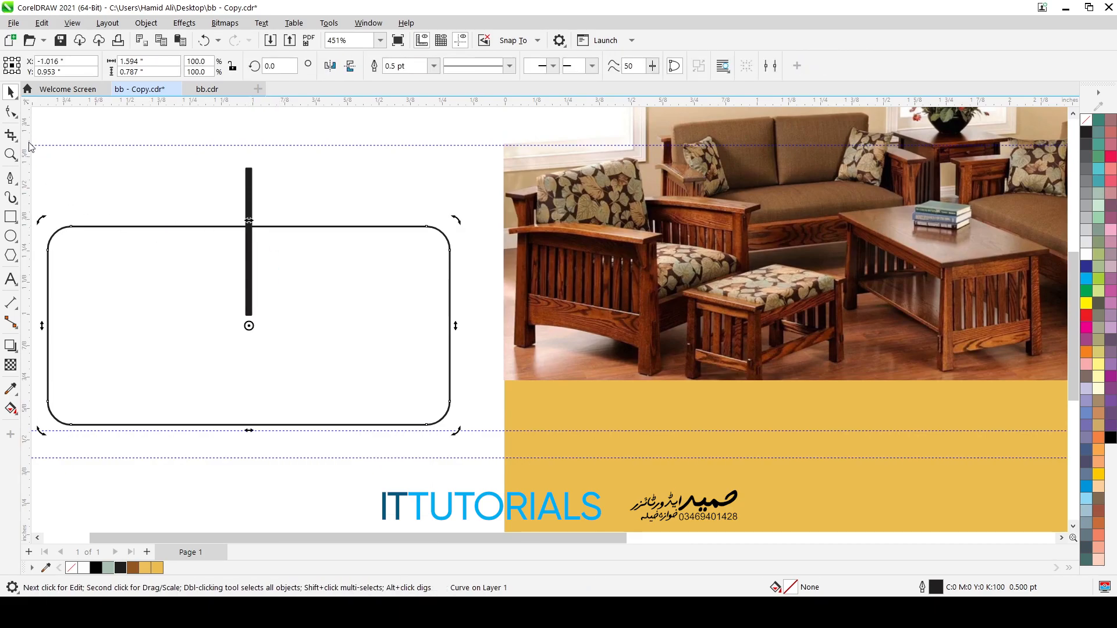
click(11, 111)
right_click(248, 231)
click(262, 234)
drag(249, 227, 249, 170)
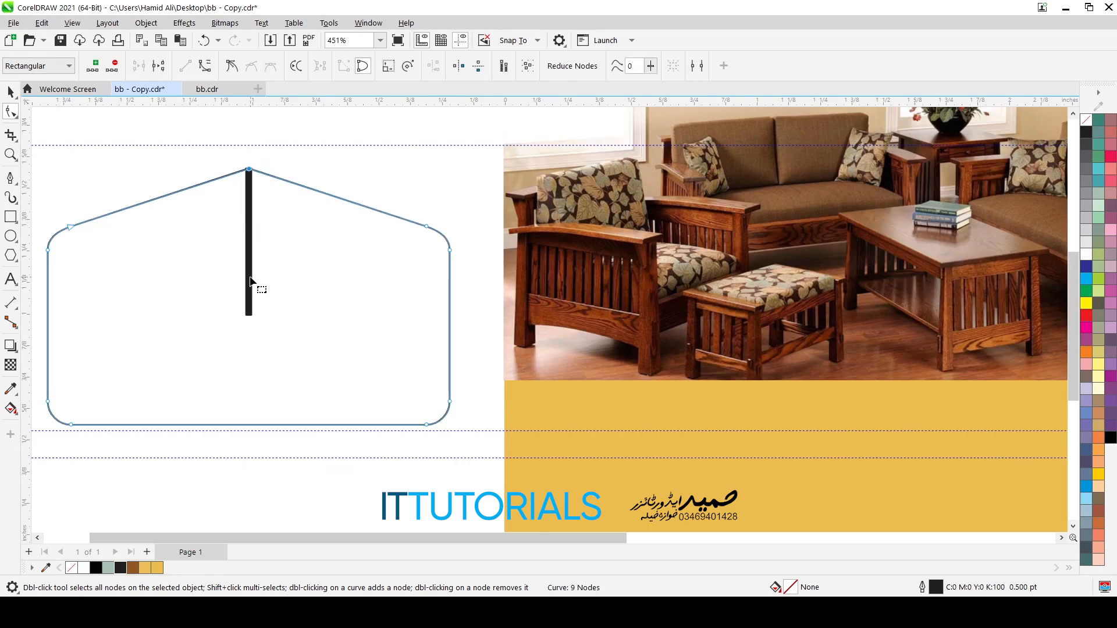
scroll(250, 282, down, 2)
scroll(411, 542, left, 1)
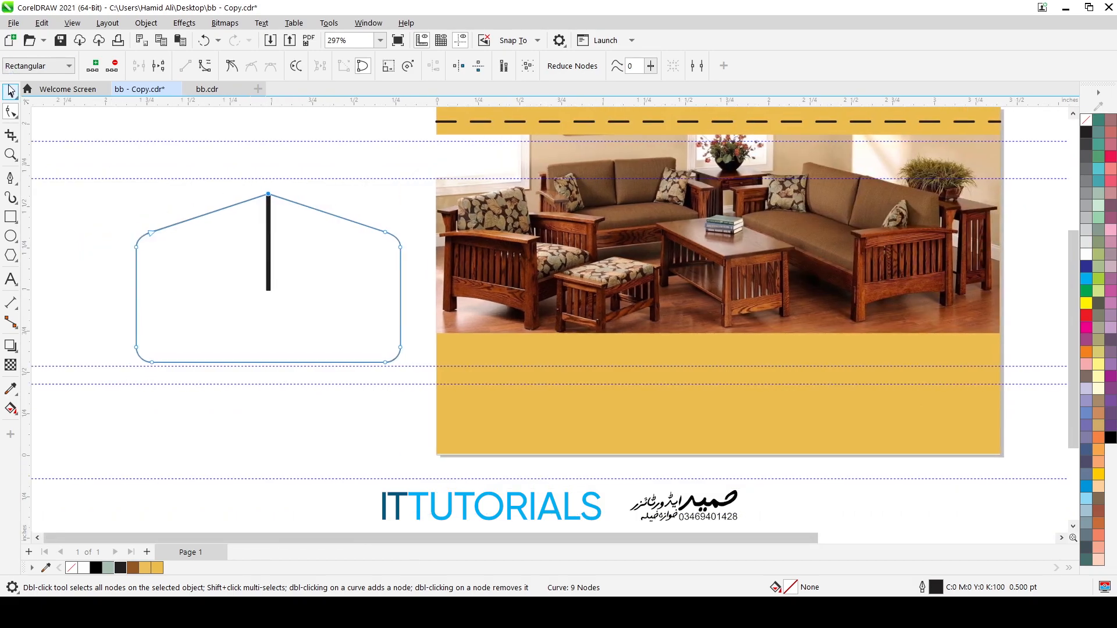
Drop a copy of the peaked outline slightly lower and mirror it vertically.
click(10, 91)
click(198, 285)
click(197, 278)
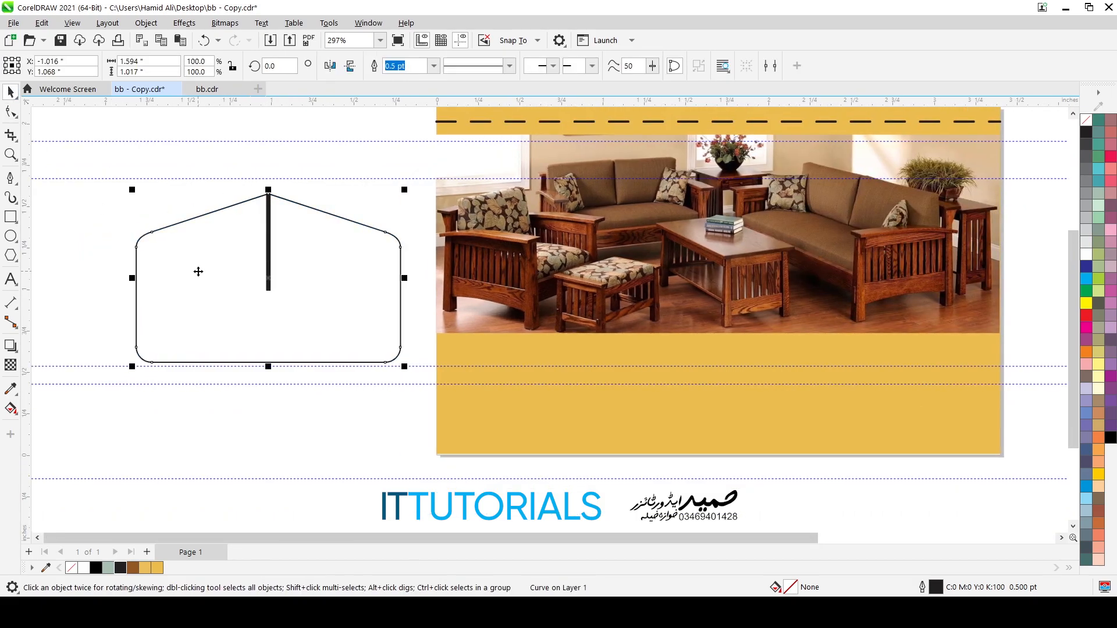
key(F10)
click(12, 93)
drag(225, 271, 225, 289)
right_click(225, 289)
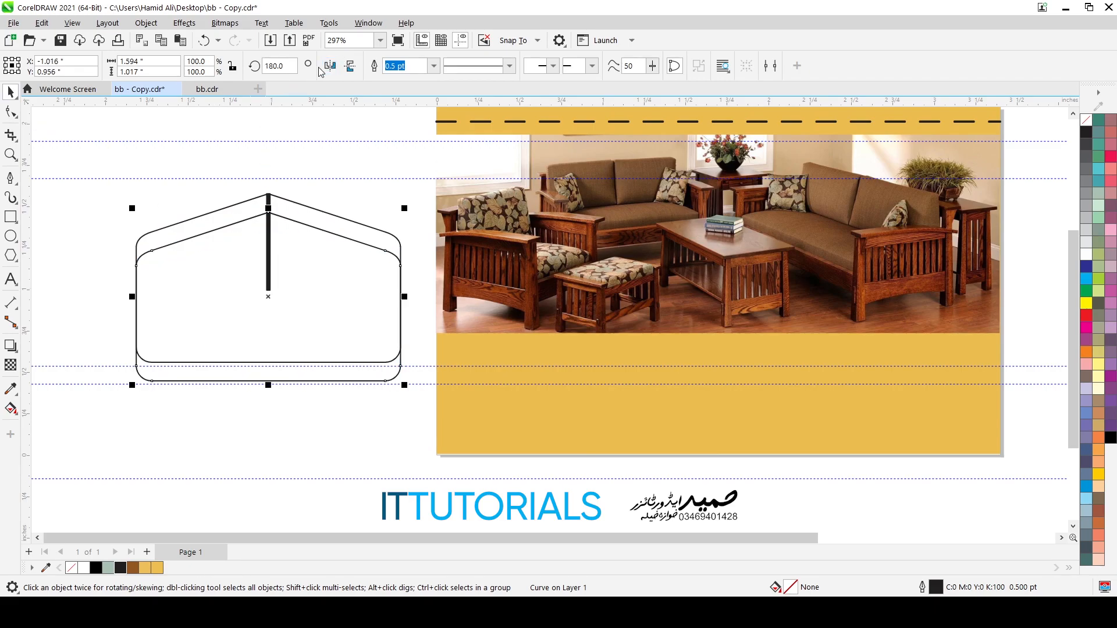
click(349, 68)
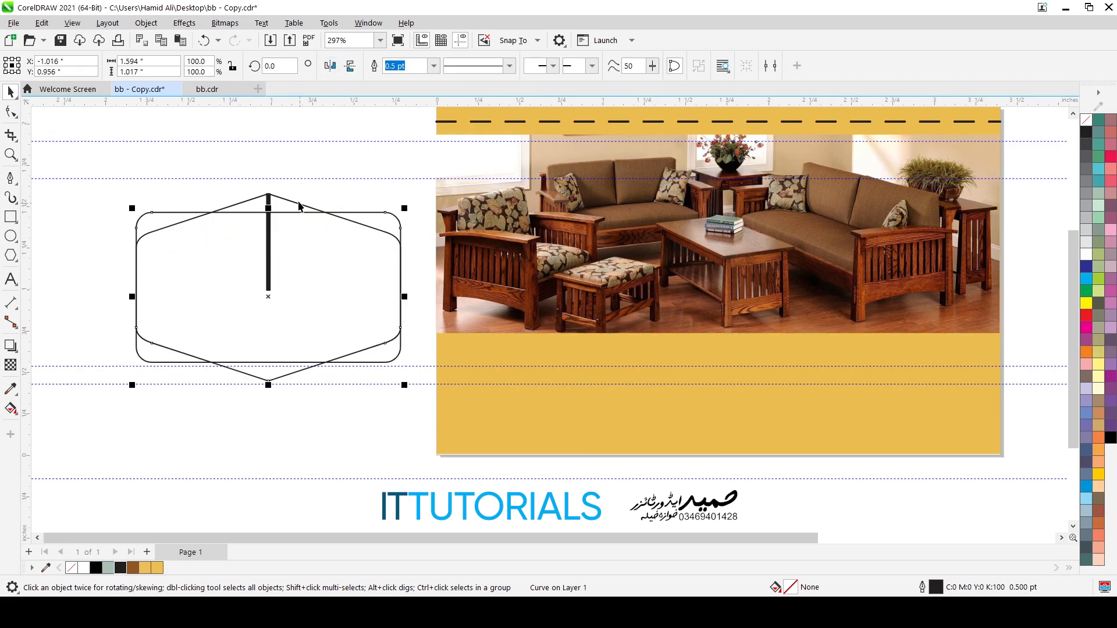
Weld the rounded rectangle and its flipped copy into one badge outline.
click(122, 214)
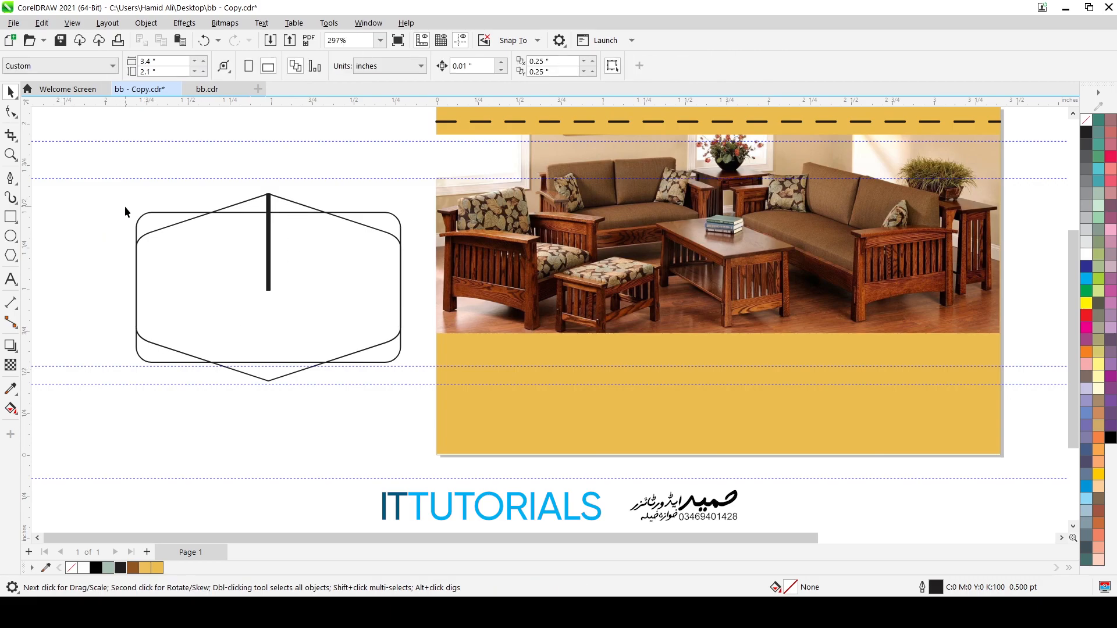
click(145, 214)
shift+click(289, 201)
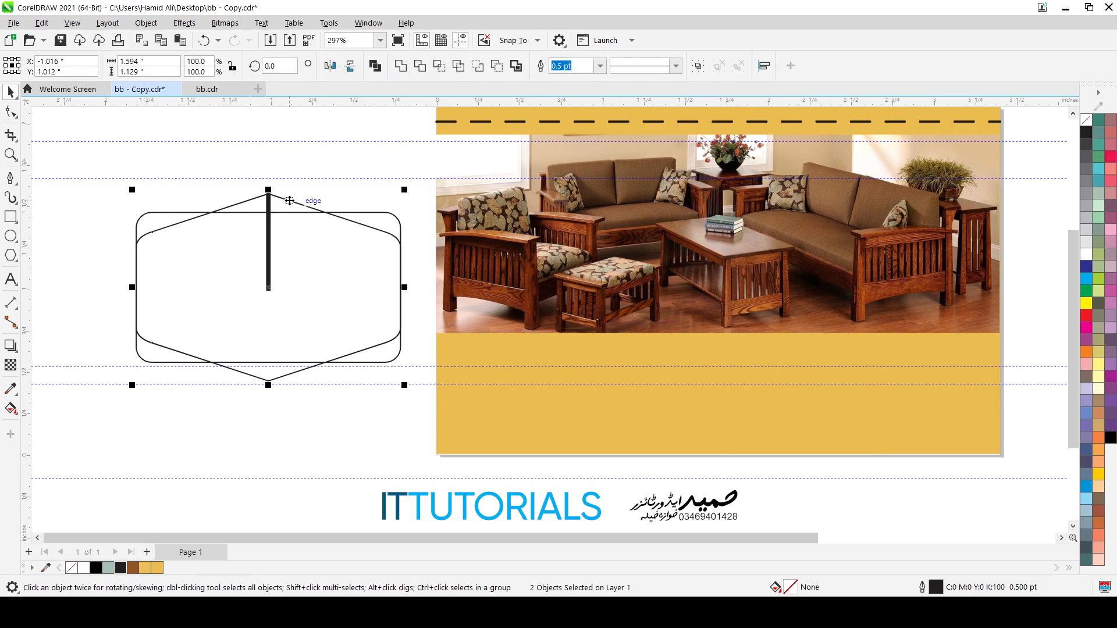
click(399, 68)
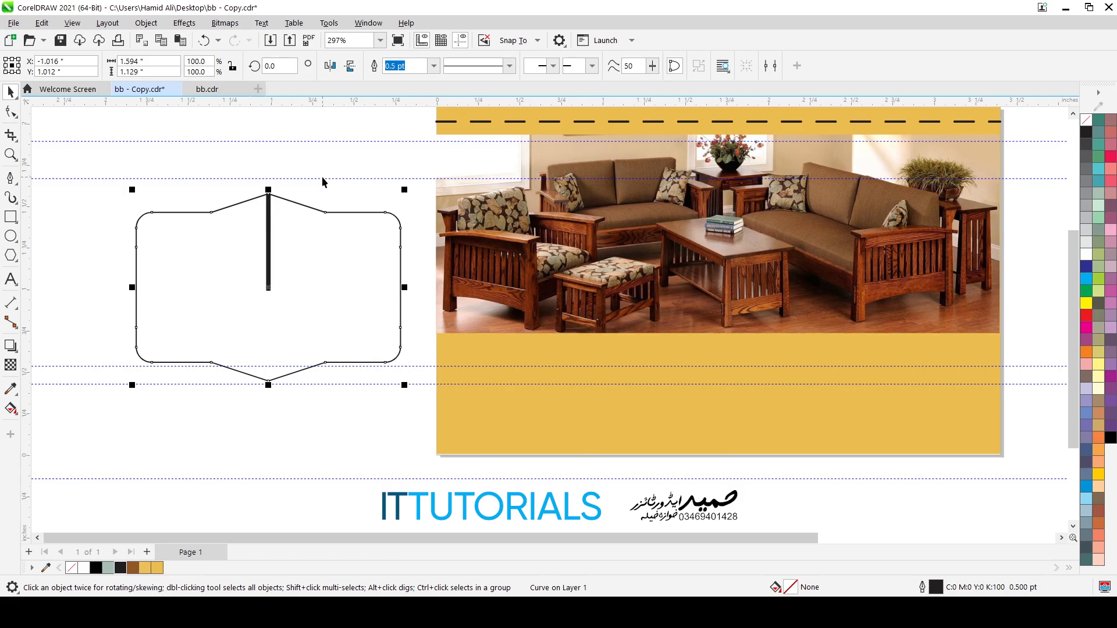
Delete the thin vertical bar and stretch the badge wider to the left.
click(322, 176)
click(269, 234)
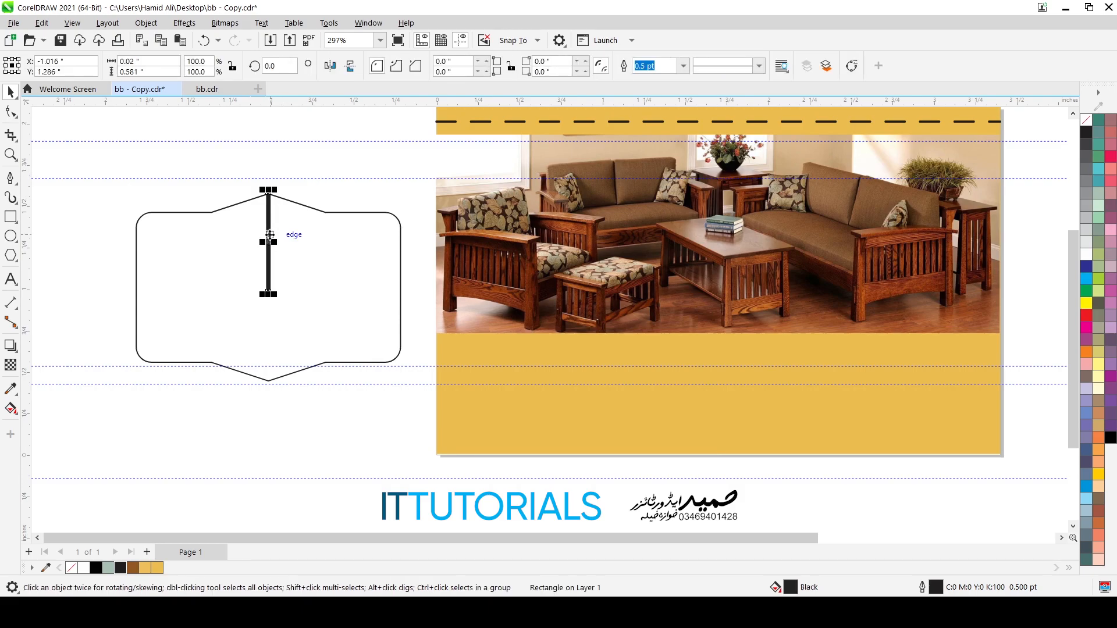
key(Delete)
click(399, 289)
drag(133, 289, 66, 289)
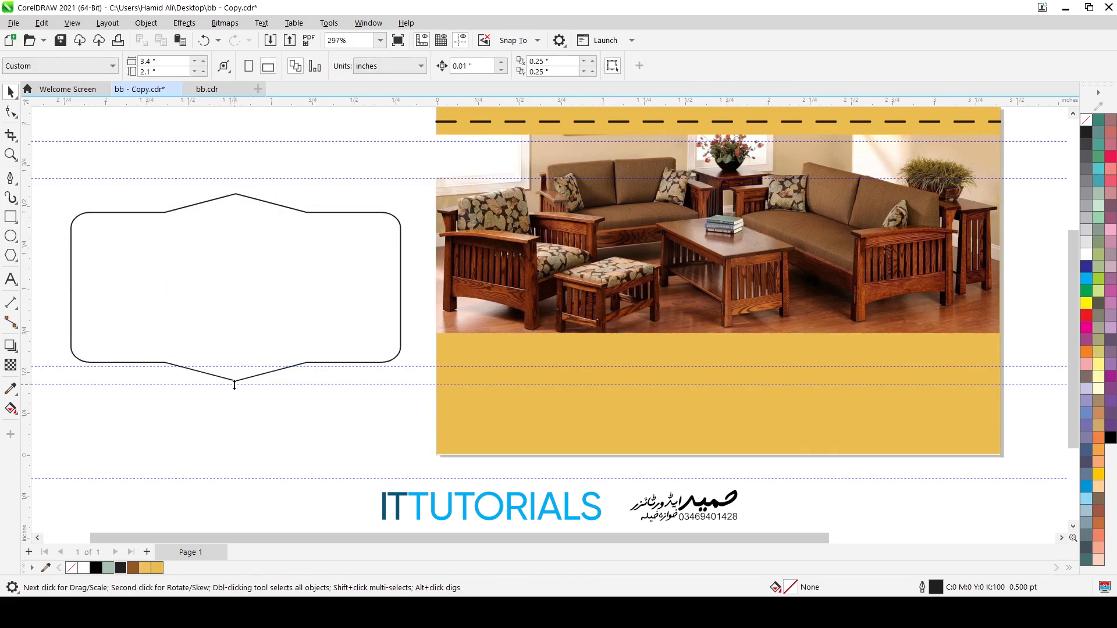
Squash the badge vertically and add a smaller inset copy inside it.
drag(235, 194, 234, 218)
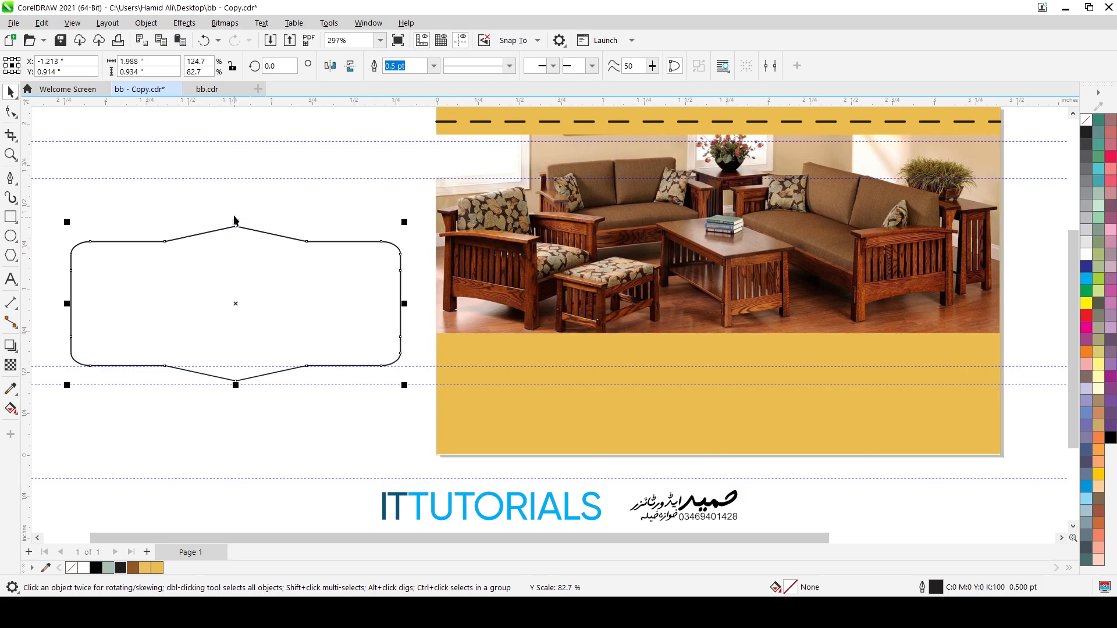
mouse_move(67, 223)
mouse_down()
mouse_move(84, 242)
mouse_move(79, 229)
mouse_up()
click(43, 219)
Move both outlines onto the photo's lower edge, shrink them, and centre them horizontally.
drag(313, 331, 415, 398)
drag(239, 305, 706, 314)
key(Up)
key(Up)
key(Up)
key(Down)
key(Down)
key(Down)
key(Left)
key(Left)
key(Up)
key(Up)
key(Up)
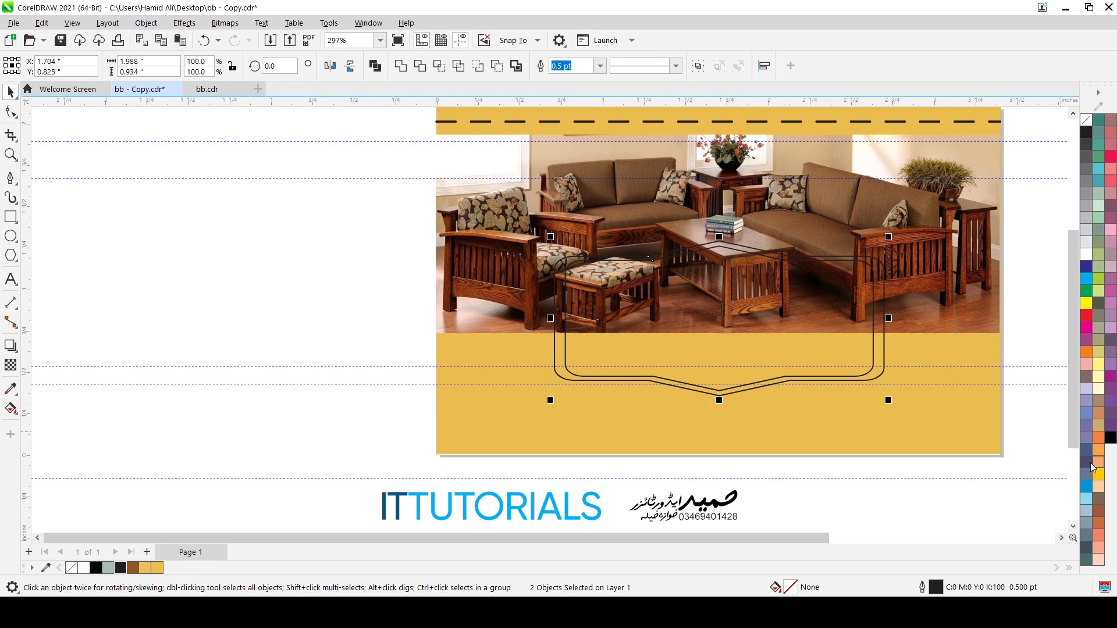
drag(888, 399, 864, 388)
drag(741, 317, 705, 327)
shift+click(943, 314)
key(c)
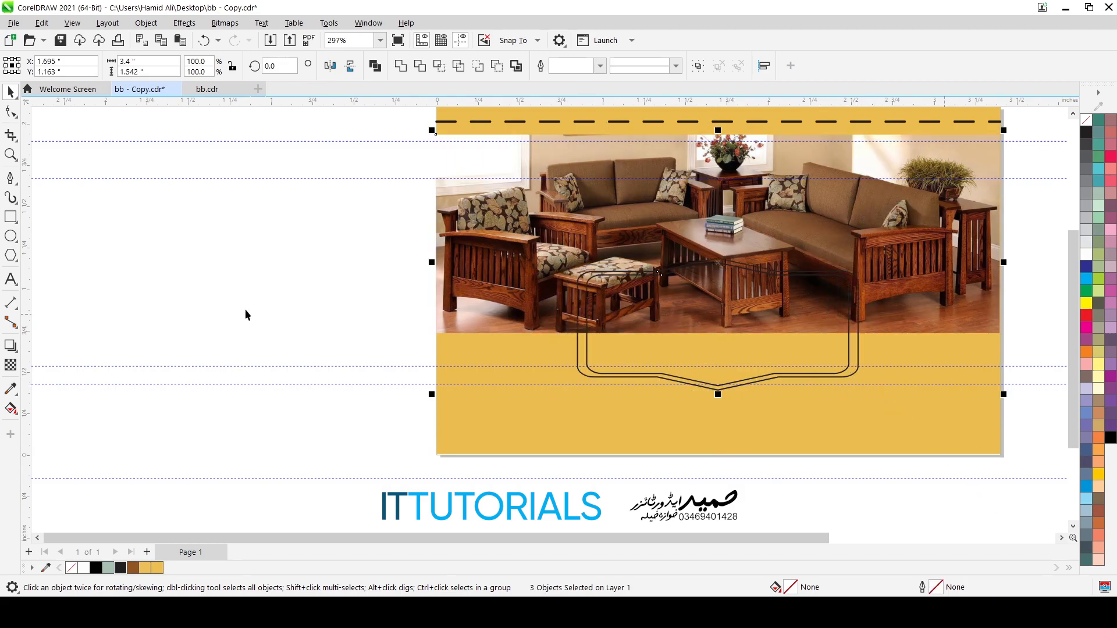
click(237, 297)
Import the wood texture image from the it tutorials folder into the drawing.
click(157, 611)
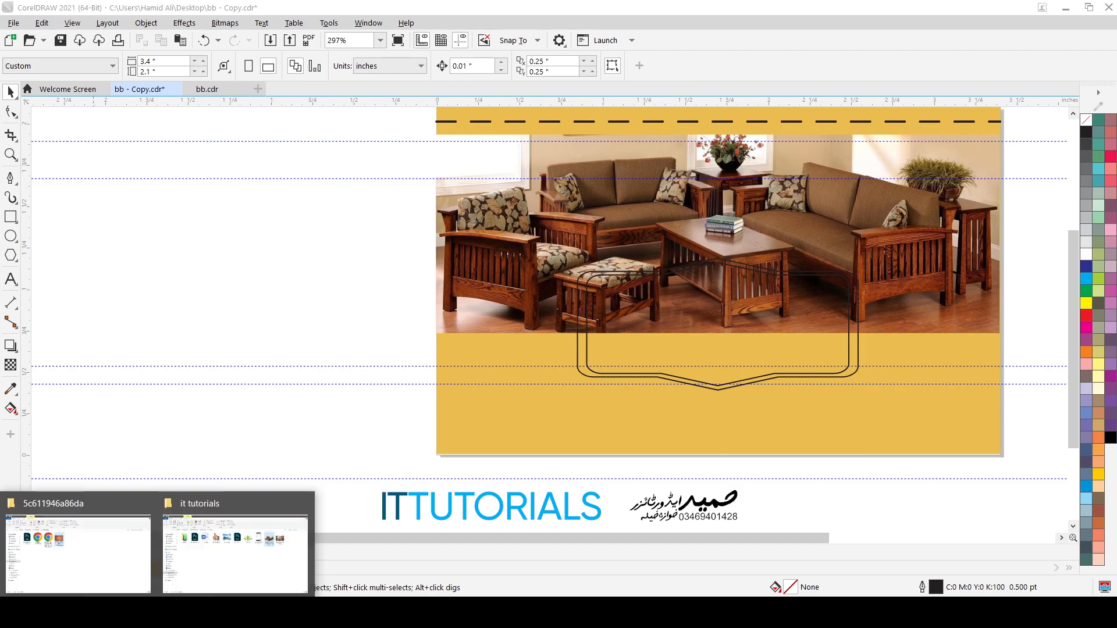
click(235, 552)
drag(249, 178, 229, 232)
scroll(229, 233, down, 2)
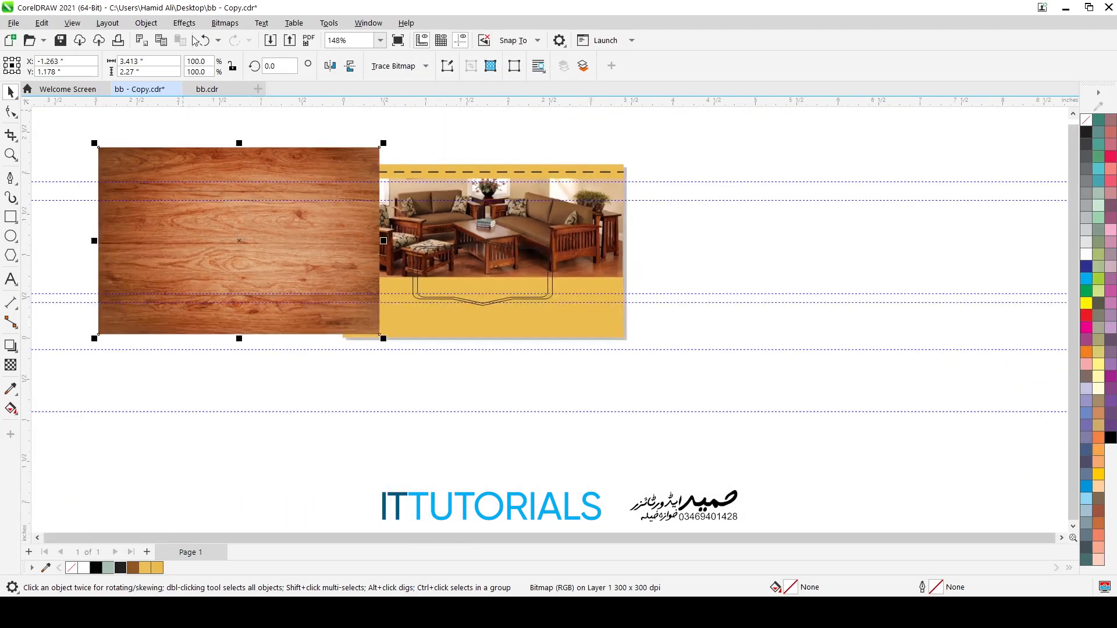
PowerClip the wood image inside the inner badge shape.
click(183, 24)
click(146, 24)
mouse_move(274, 73)
click(336, 75)
click(490, 263)
scroll(492, 259, up, 4)
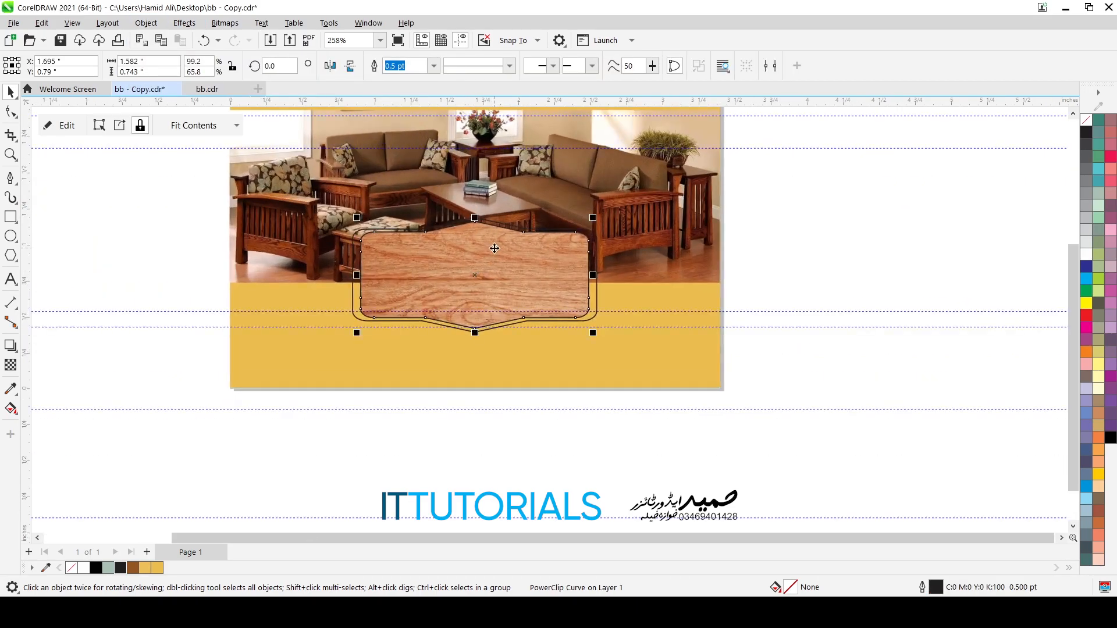
Edit the PowerClip contents and scale the wood image to about half size.
right_click(491, 260)
click(512, 202)
scroll(558, 361, down, 3)
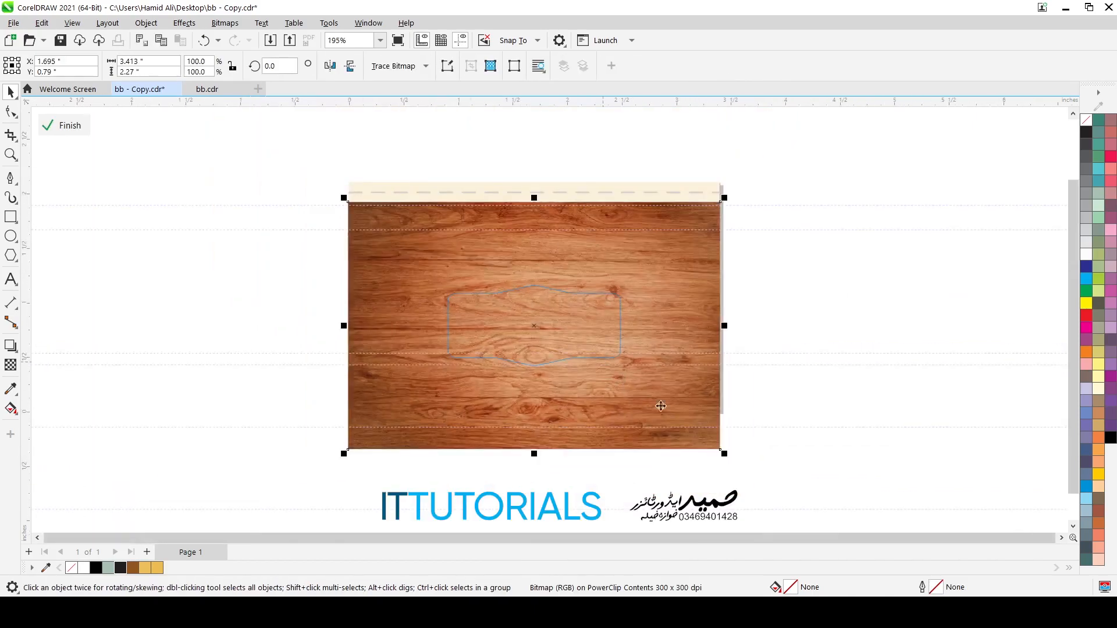
drag(725, 459, 669, 401)
click(61, 125)
scroll(605, 294, up, 3)
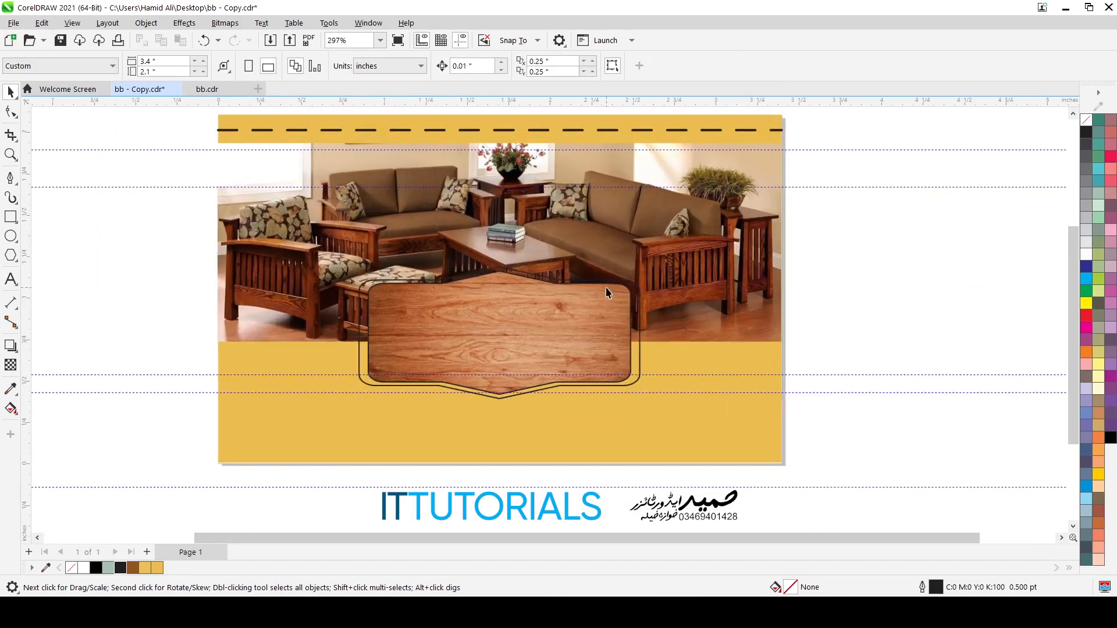
scroll(582, 293, down, 2)
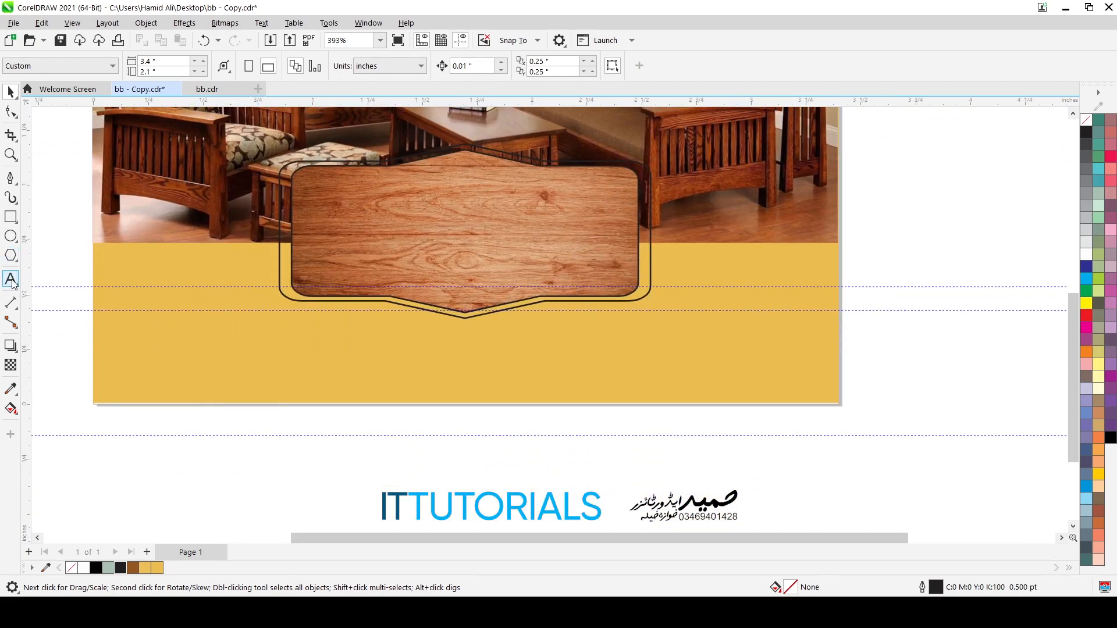
Type 'Fancy' and 'Handicrafts' on two lines below the card.
click(12, 281)
click(422, 491)
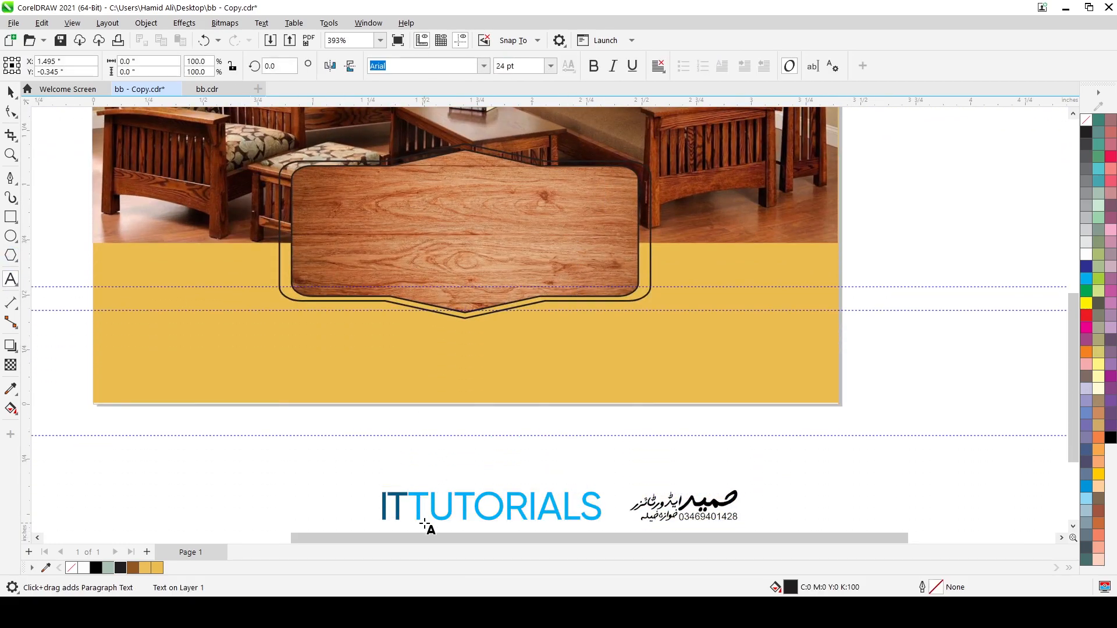
text(Fancy)
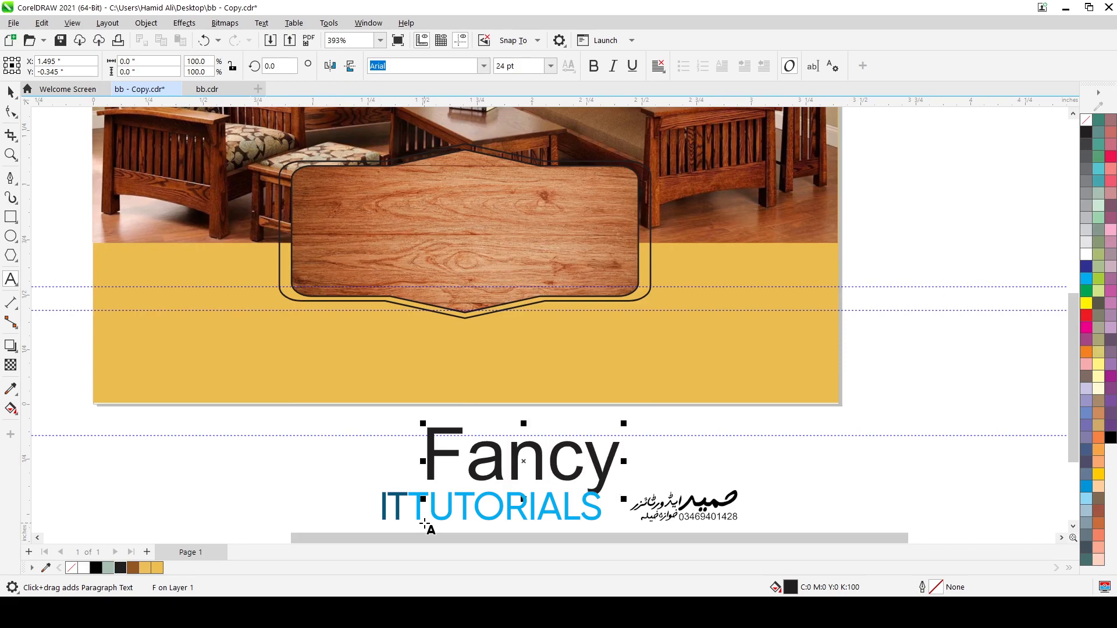
key(Return)
text(Hanci)
key(BackSpace)
key(BackSpace)
text(dic)
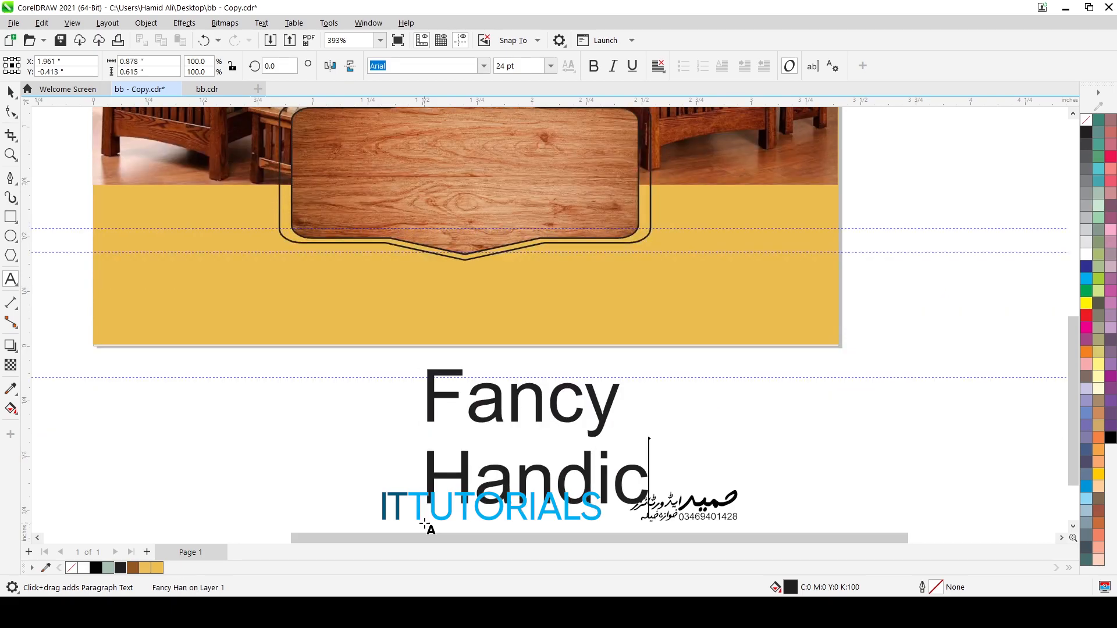
text(rafts)
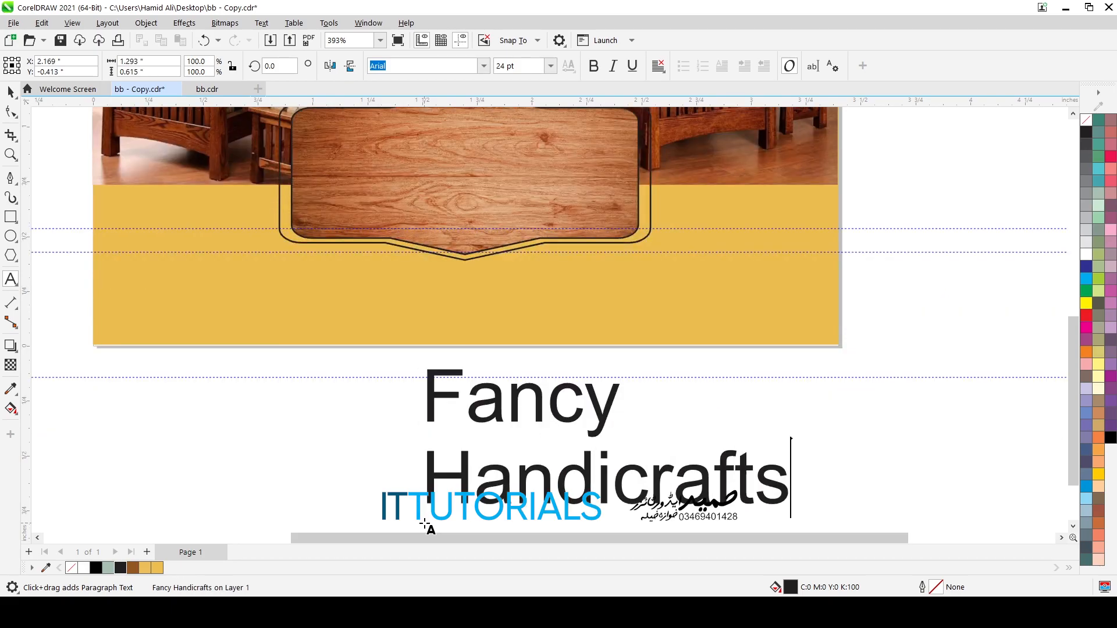
key(ctrl+a)
Set the text in Bebas Neue Bold and tighten the spacing between its two lines.
click(486, 66)
text(be)
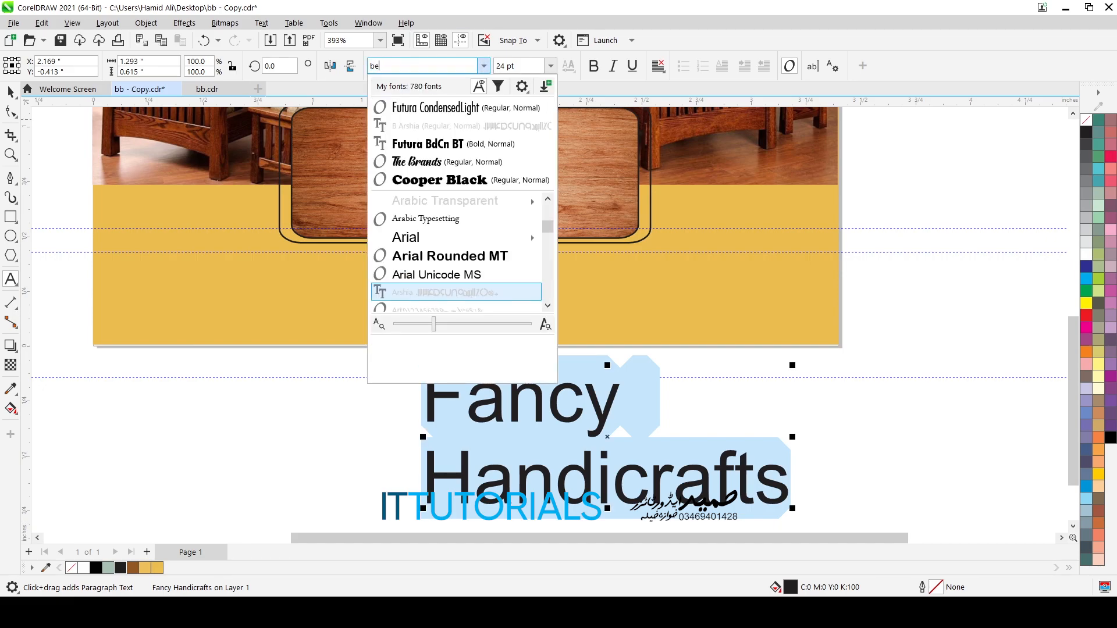
text(b)
click(446, 274)
click(11, 110)
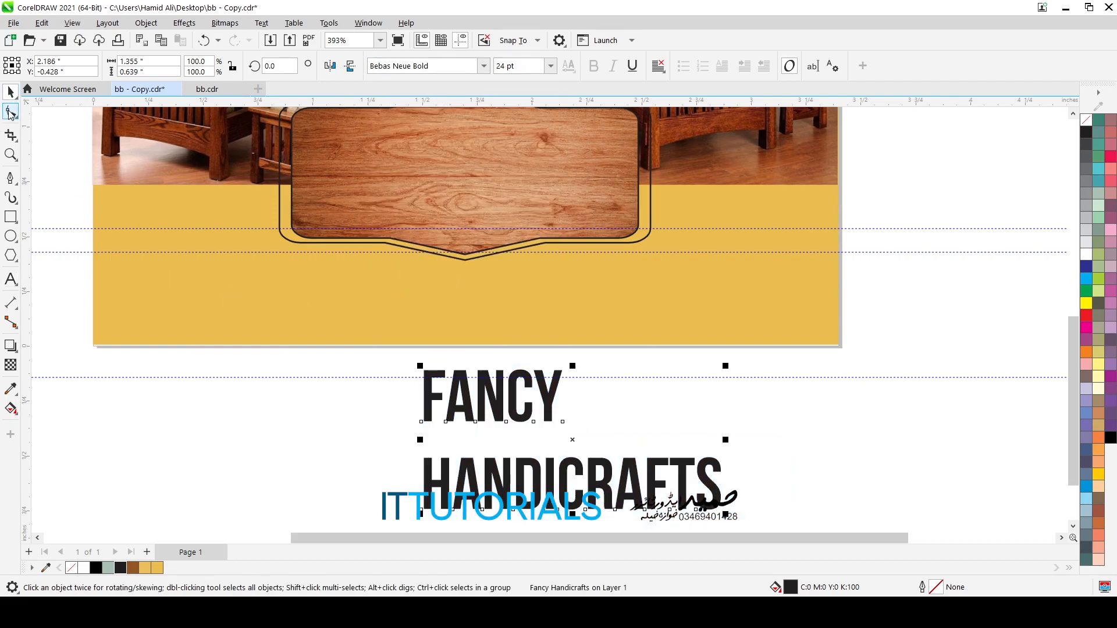
drag(413, 515, 413, 484)
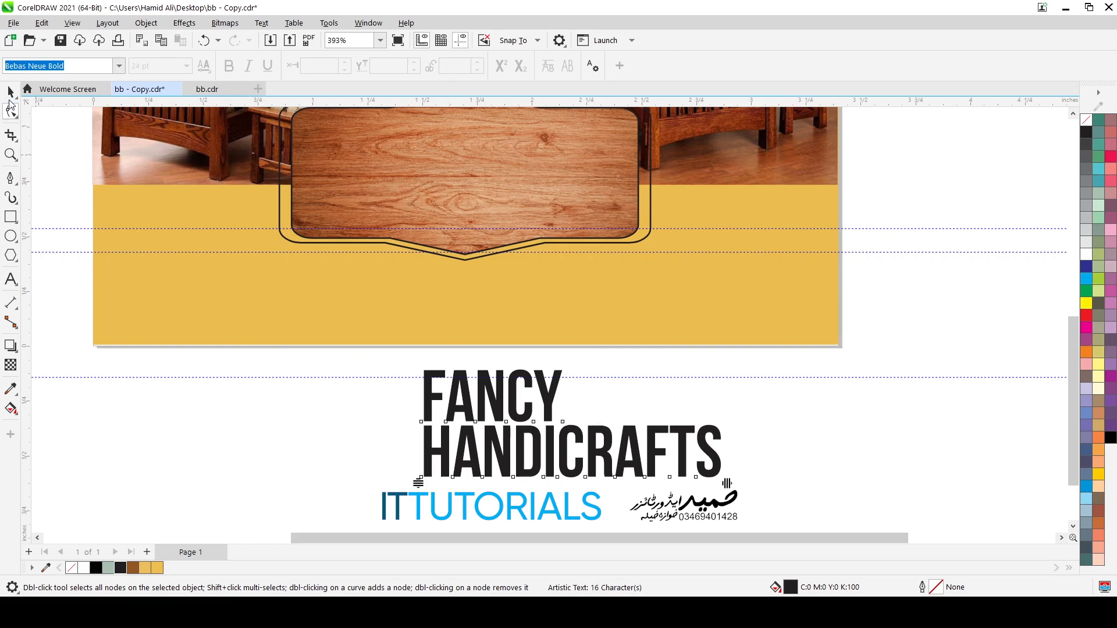
Centre-align the two FANCY HANDICRAFTS lines and move them onto the wooden badge.
click(10, 91)
click(658, 66)
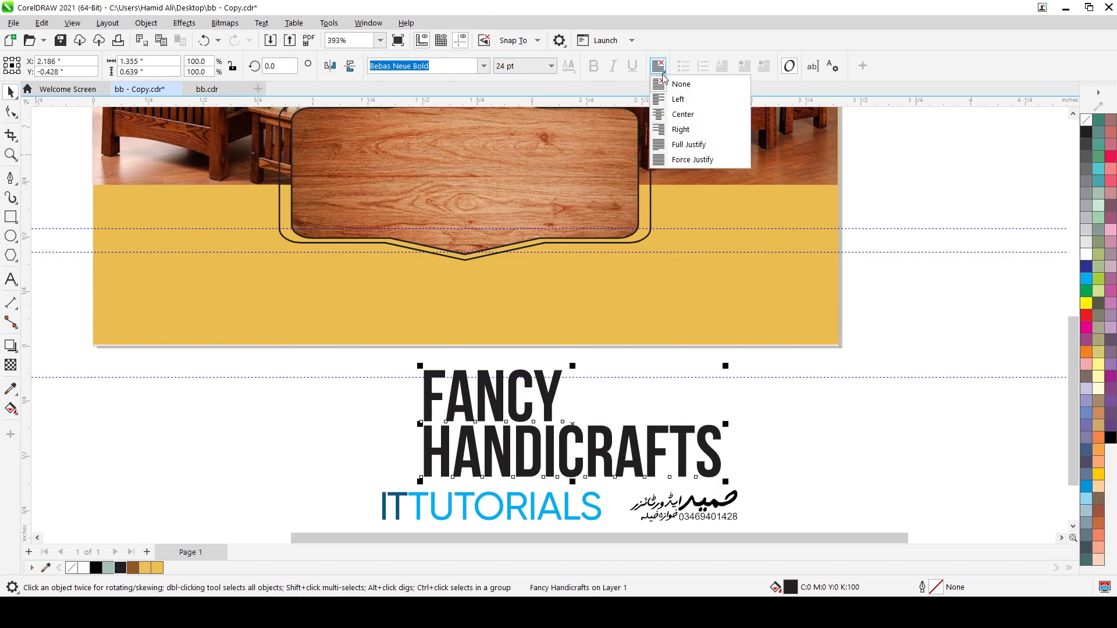
click(674, 110)
scroll(601, 457, down, 1)
scroll(601, 456, up, 1)
drag(593, 492, 504, 273)
scroll(508, 273, up, 2)
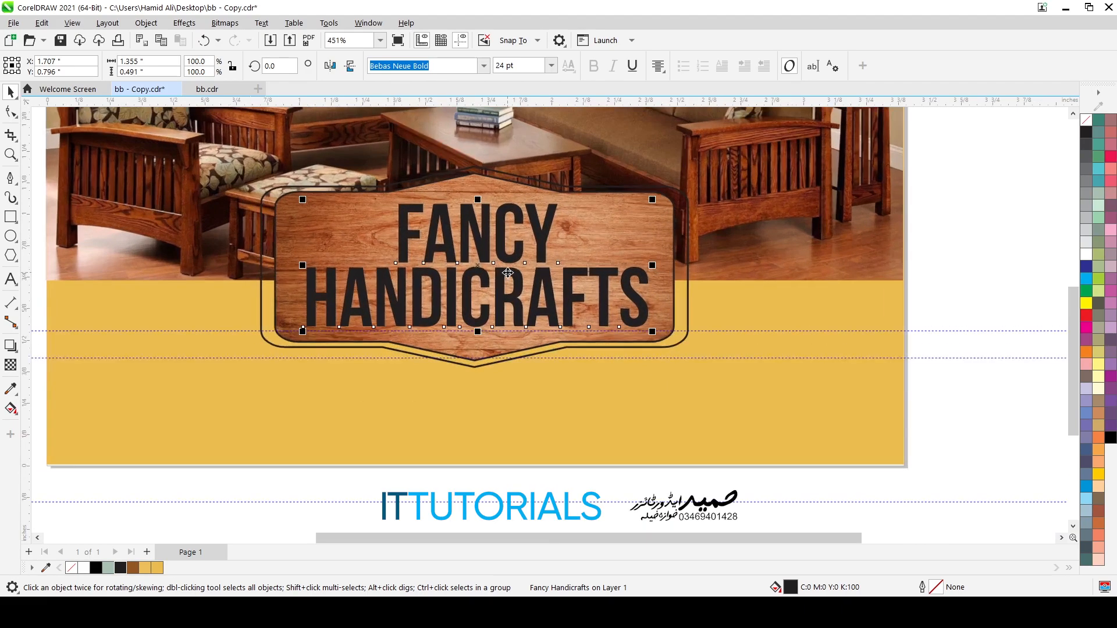
Revert a trial white text fill, then sample the brown colour from a chair leg.
click(86, 565)
key(ctrl+z)
click(10, 389)
click(185, 223)
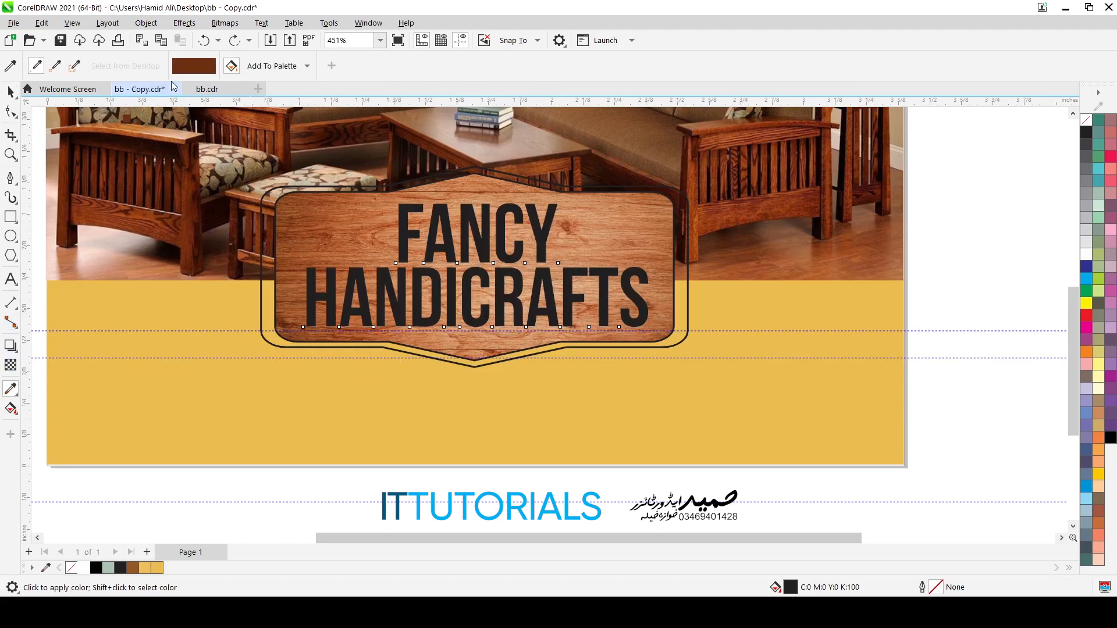
Add the sampled brown to the document palette and bring the WhatsApp icon image in, placed to the right.
click(266, 66)
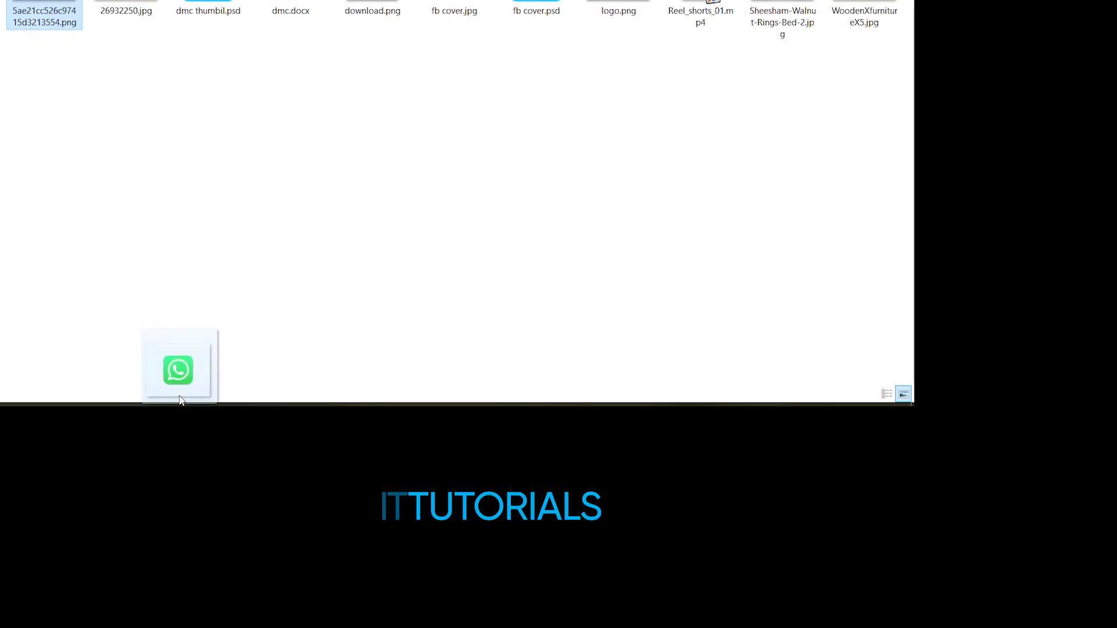
drag(180, 400, 82, 219)
scroll(83, 221, down, 2)
drag(105, 92, 544, 51)
Crop the WhatsApp image's top, right, bottom and left edges in tight to the icon.
key(F10)
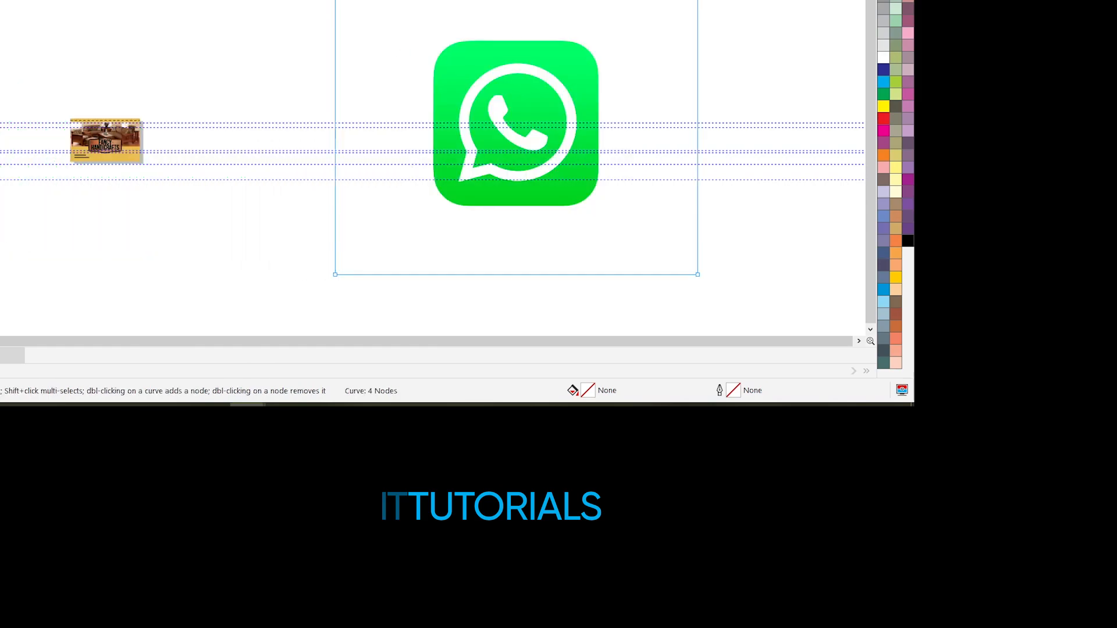
drag(696, 5, 697, 39)
drag(672, 179, 601, 258)
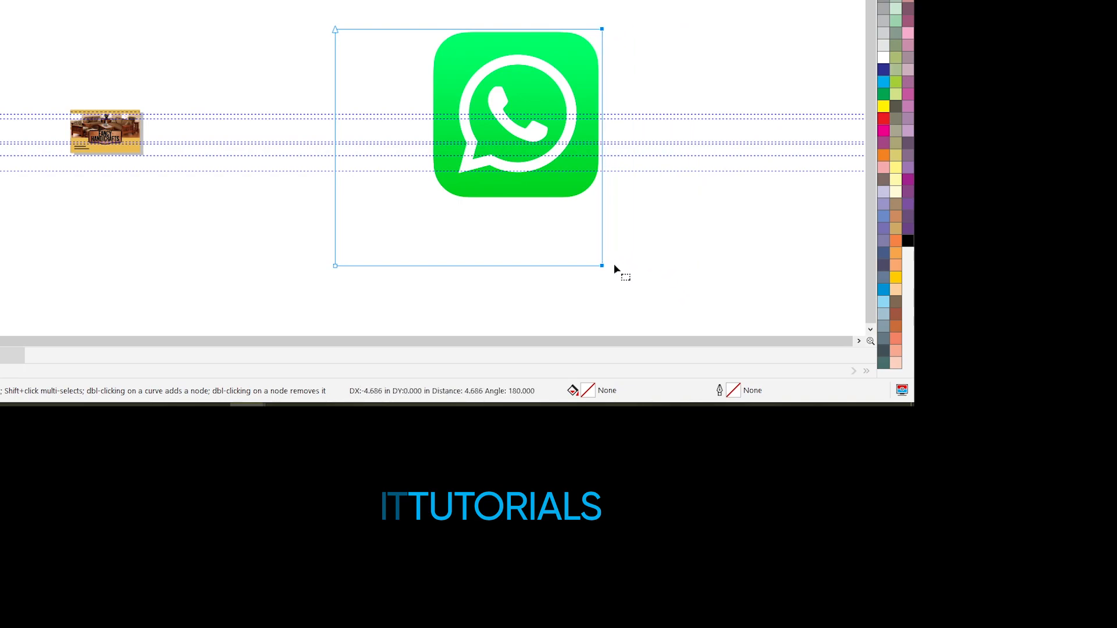
drag(242, 248, 242, 247)
drag(603, 267, 603, 204)
drag(347, 195, 431, 201)
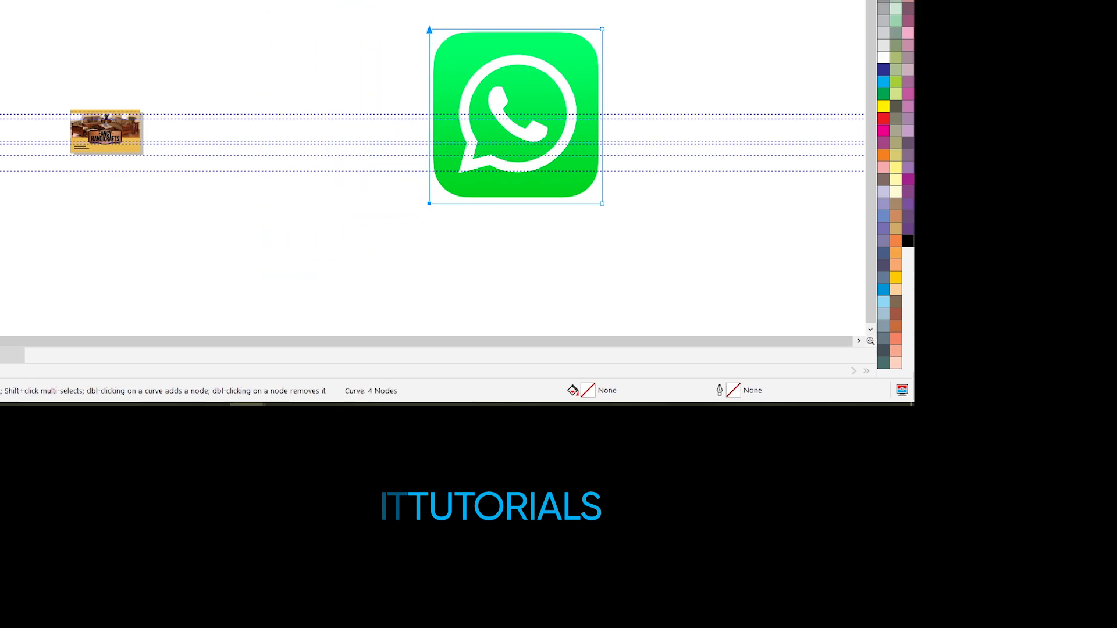
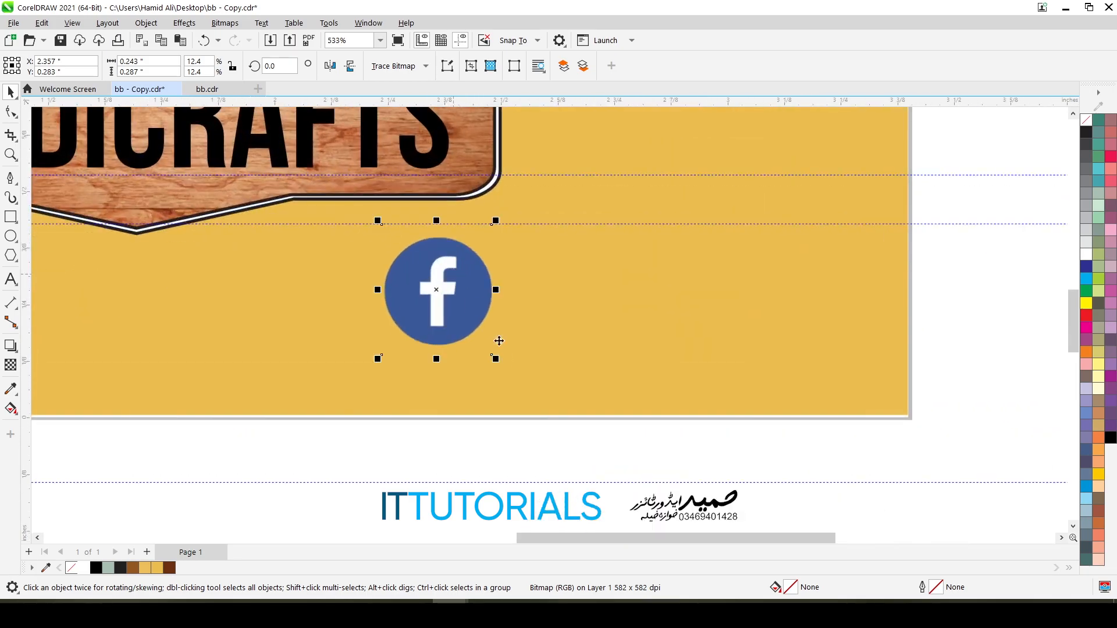
Shrink the Facebook icon to a small size by its corner handle.
drag(494, 360, 418, 280)
scroll(418, 280, down, 2)
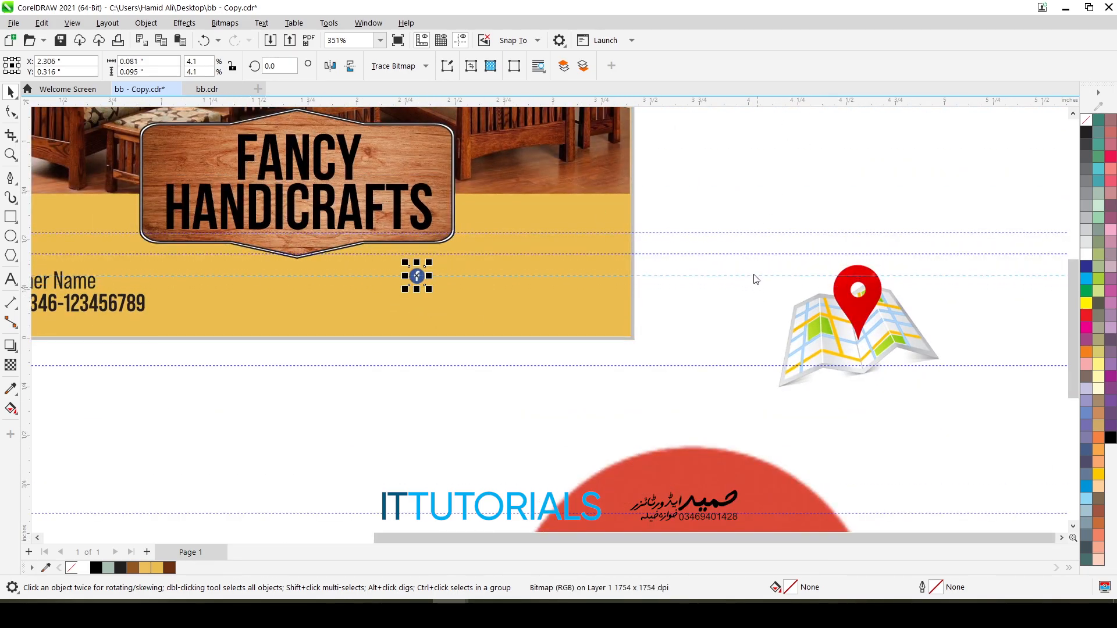
click(753, 271)
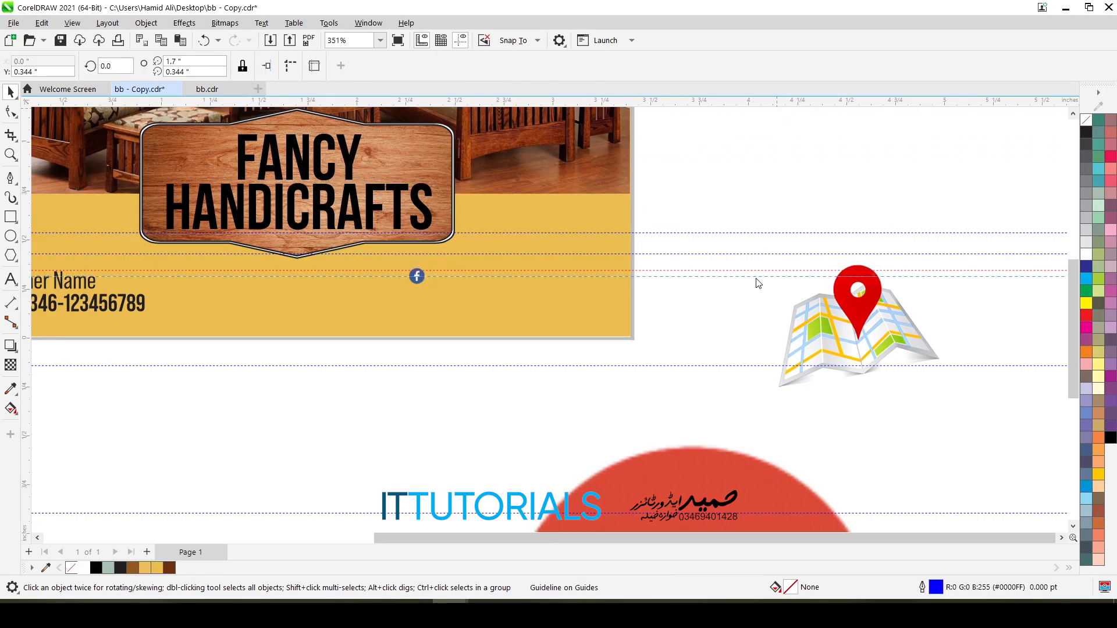
scroll(442, 278, up, 5)
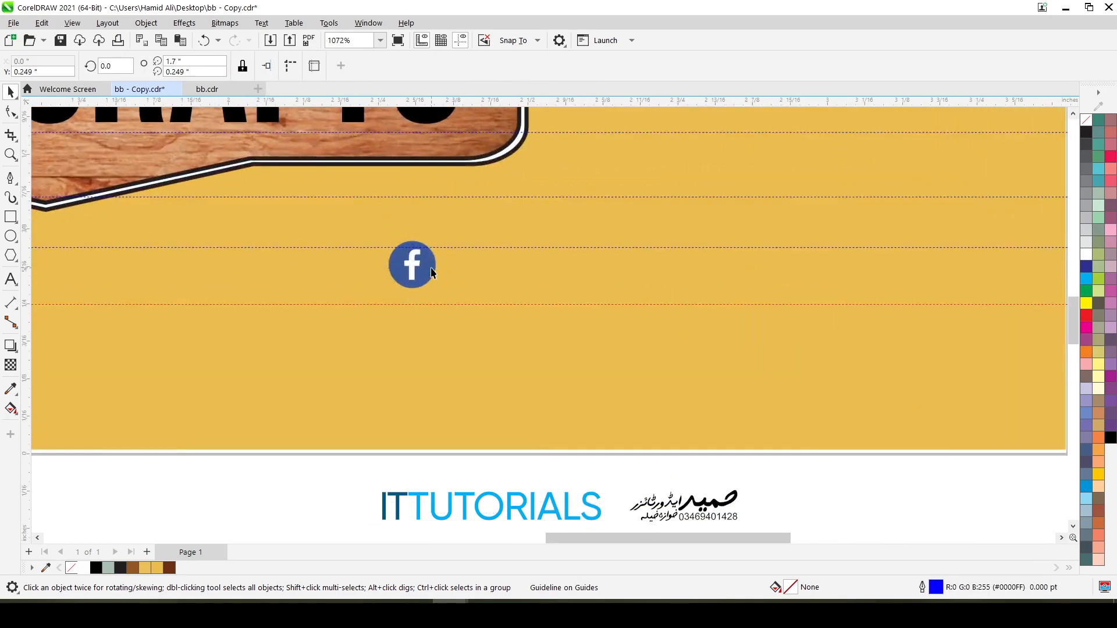
click(428, 273)
drag(442, 309, 452, 317)
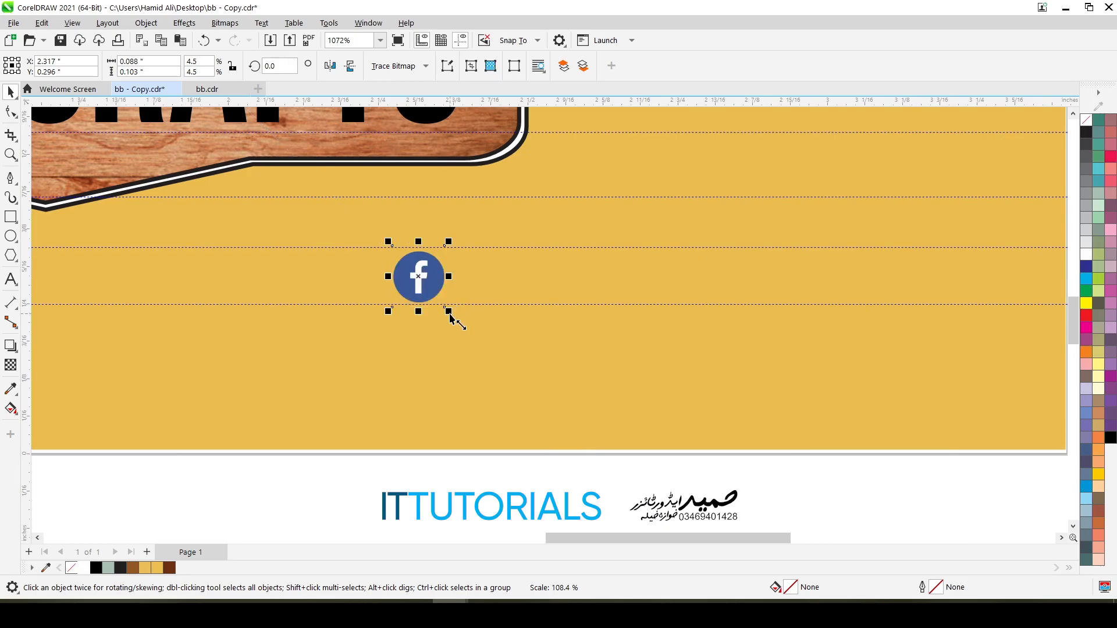
scroll(109, 310, down, 4)
drag(491, 539, 405, 539)
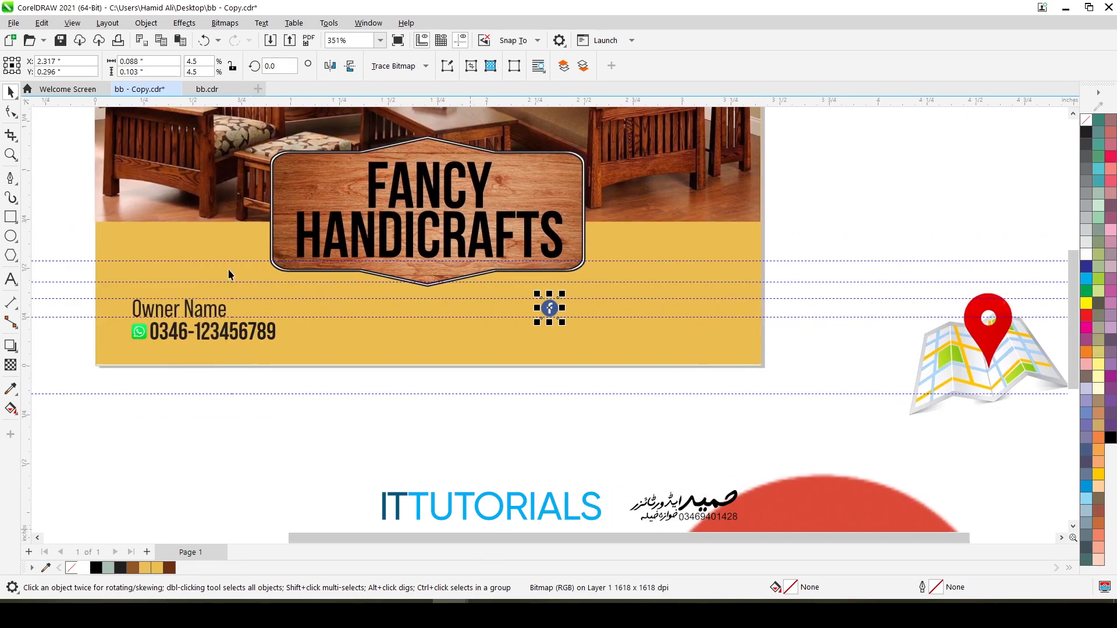
Place a copy of the Owner Name text beside the Facebook icon, ready for editing.
click(182, 311)
drag(182, 311, 614, 312)
scroll(616, 312, up, 2)
click(11, 279)
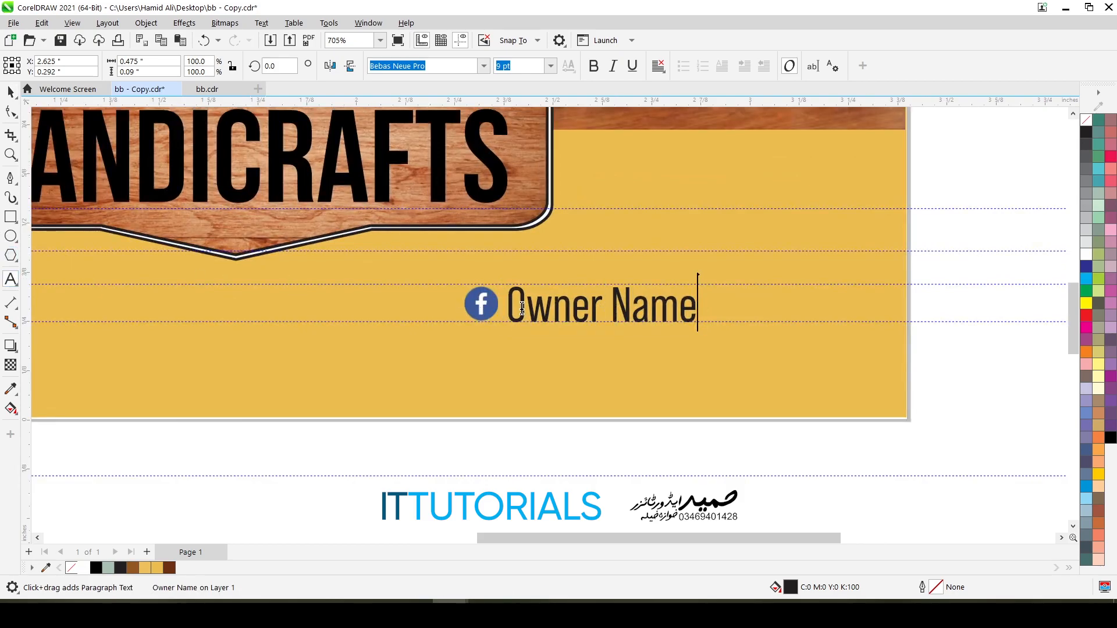
Replace the copied text with '/fancyhandicrafts'.
key(ctrl+a)
text(/fancy)
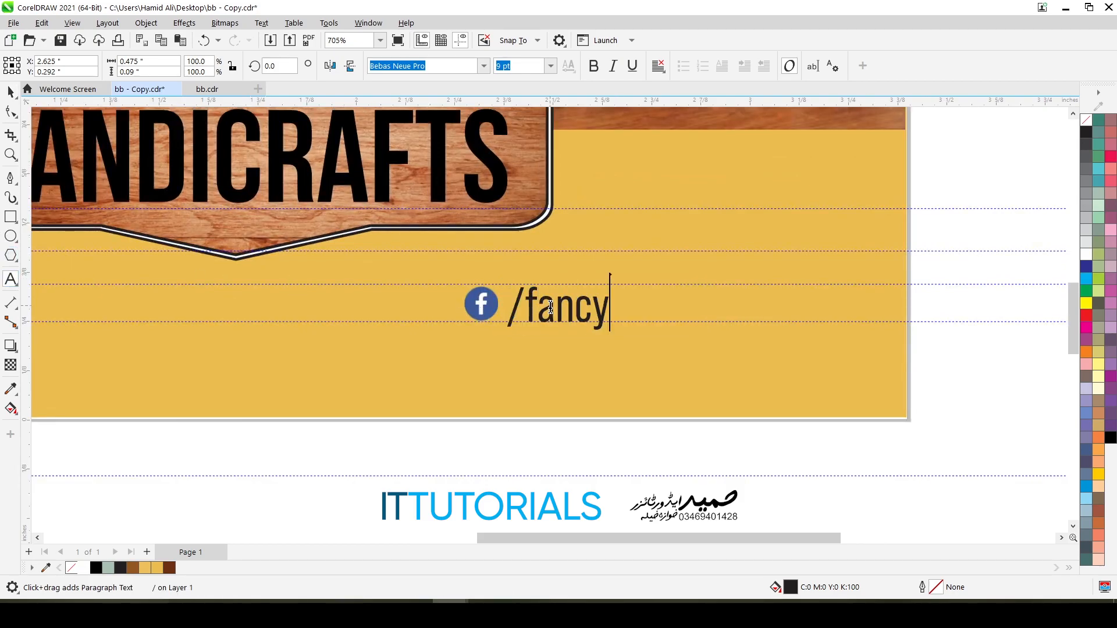
text(handicrafts)
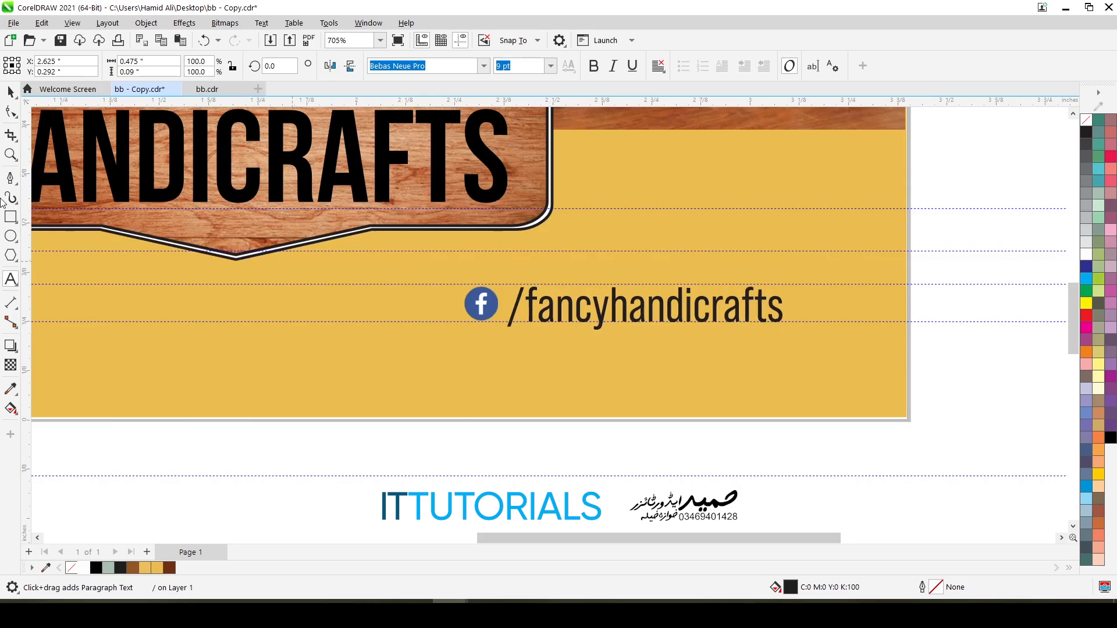
click(11, 93)
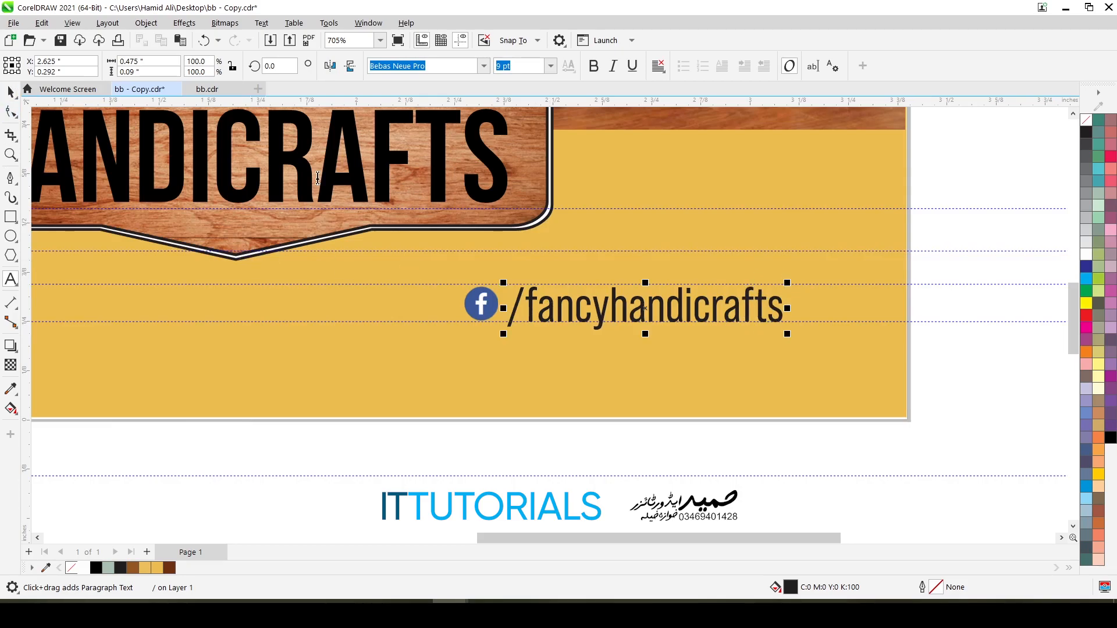
Duplicate the icon and text line underneath and move a horizontal guideline further down.
scroll(917, 214, down, 2)
drag(930, 204, 623, 297)
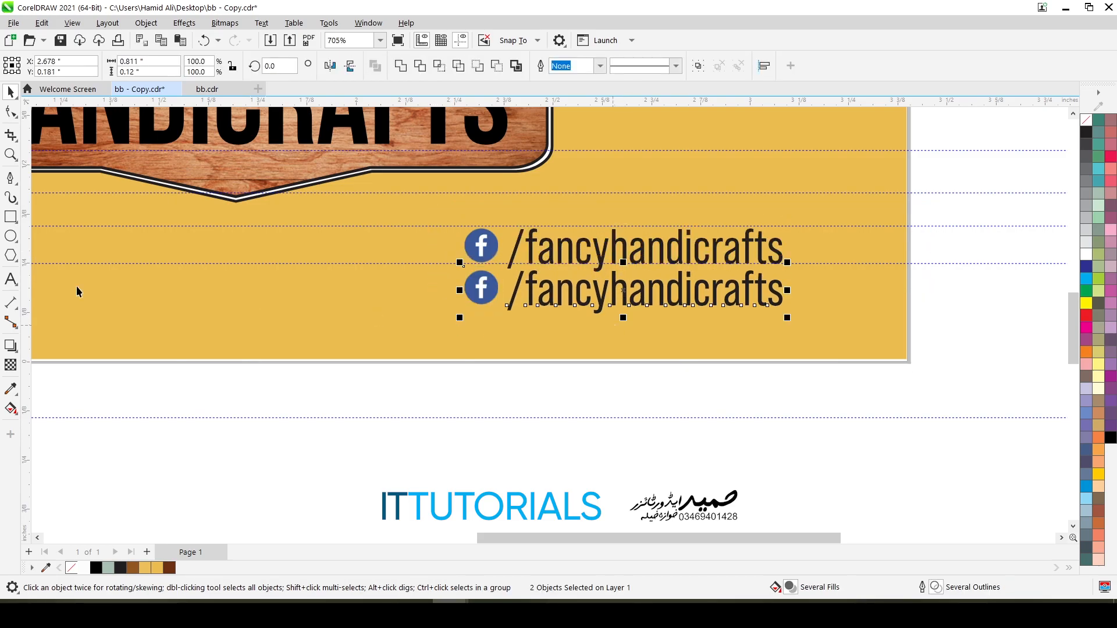
scroll(633, 307, down, 3)
scroll(790, 247, up, 2)
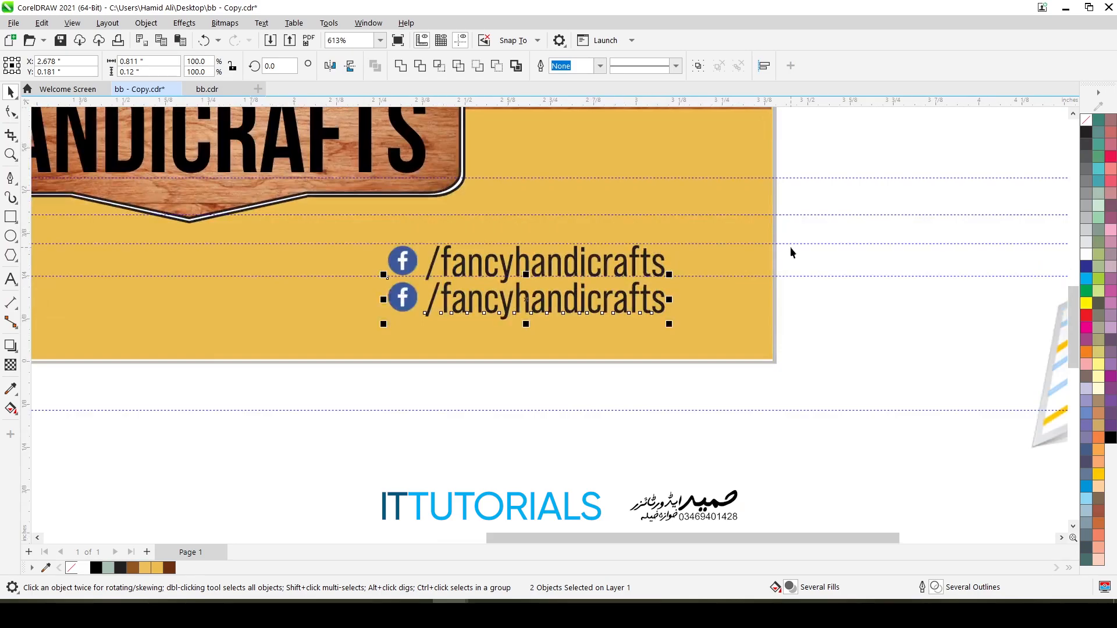
drag(810, 243, 811, 312)
Bring the red mail circle up near the contact lines and shrink it to icon size.
scroll(812, 318, down, 2)
drag(837, 482, 721, 443)
drag(997, 367, 841, 521)
scroll(821, 482, down, 1)
drag(823, 481, 600, 321)
drag(625, 470, 568, 307)
scroll(569, 305, up, 3)
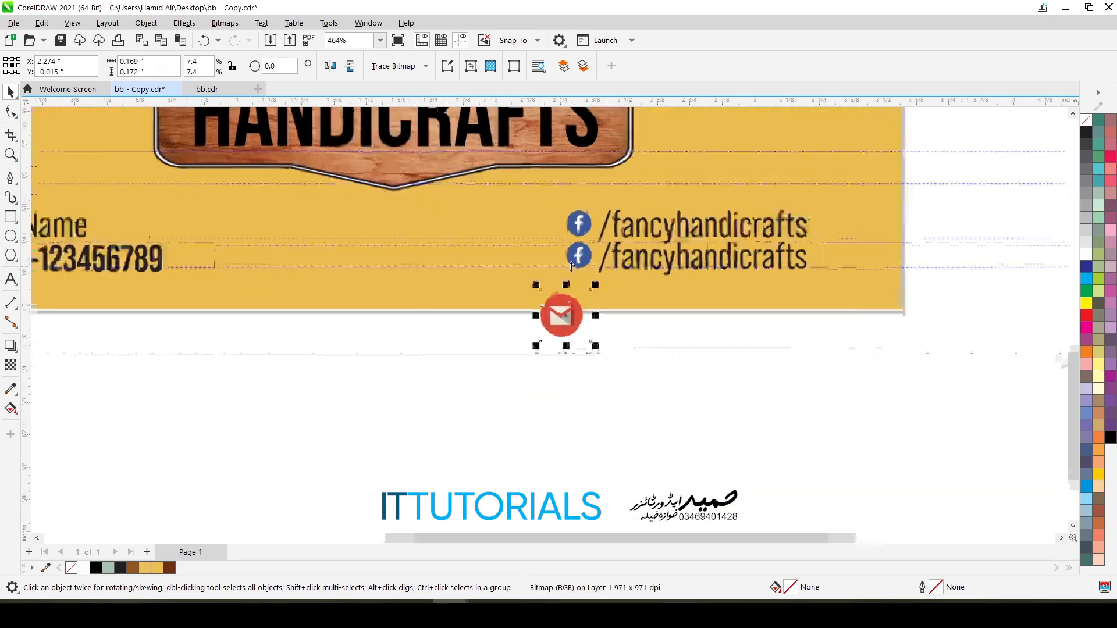
Delete the second Facebook icon, fit the red mail icon in its place, and edit that line's text.
click(601, 225)
key(Delete)
click(611, 434)
drag(622, 442, 557, 276)
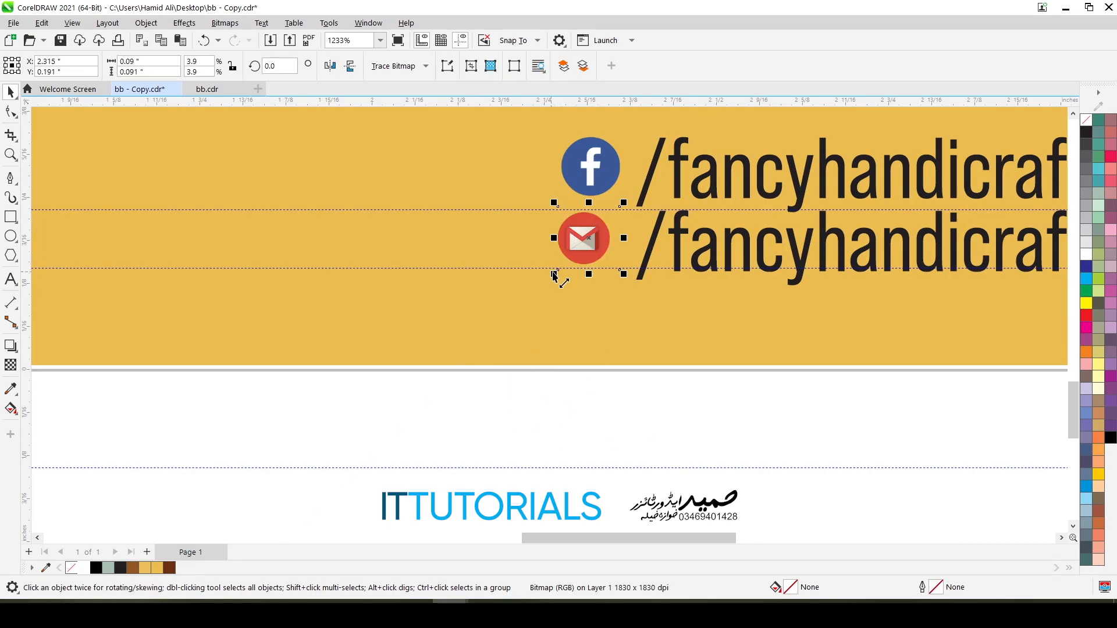
scroll(637, 379, down, 1)
drag(657, 544, 717, 544)
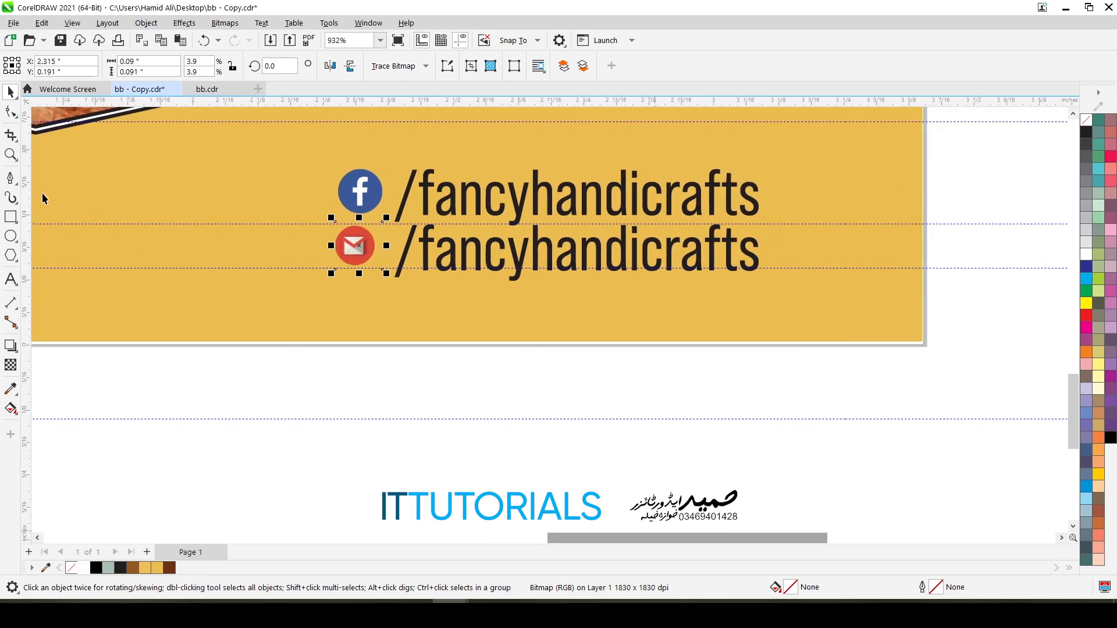
click(11, 279)
double_click(474, 251)
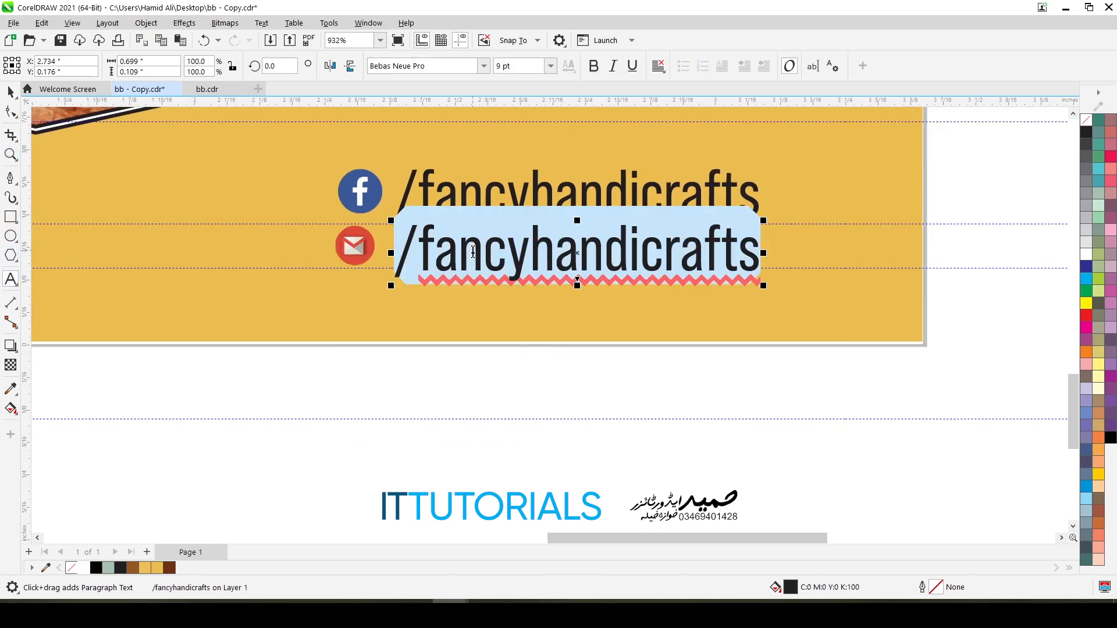
Change the second line from '/fancyhandicrafts' to the shop's Gmail address.
click(432, 244)
key(BackSpace)
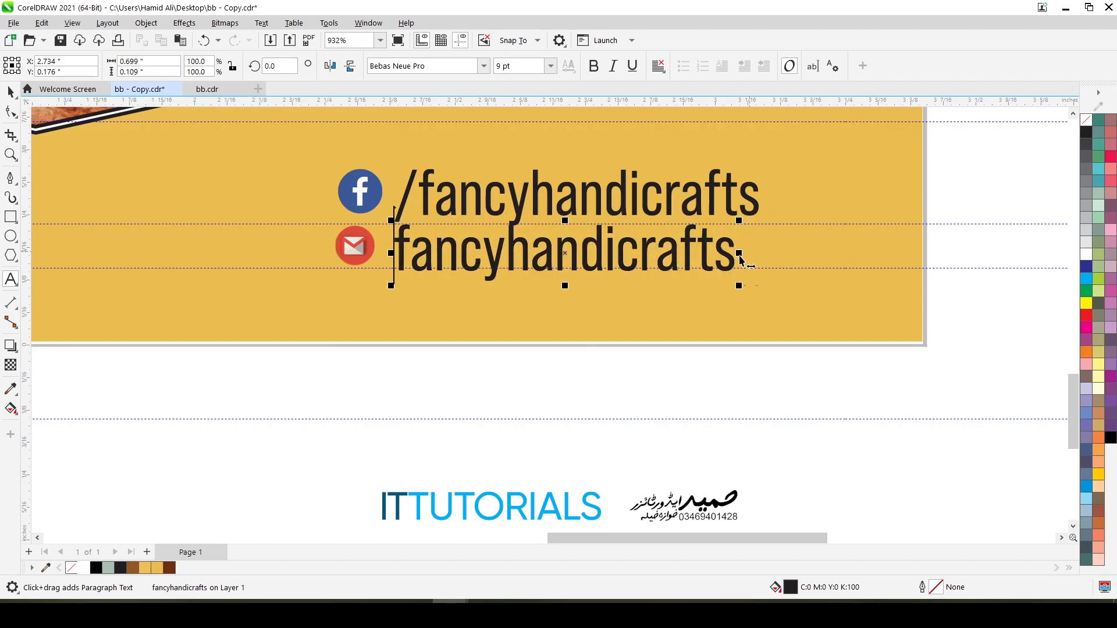
click(735, 256)
text(@gamail)
key(BackSpace)
key(BackSpace)
key(BackSpace)
key(BackSpace)
key(BackSpace)
text(mail.)
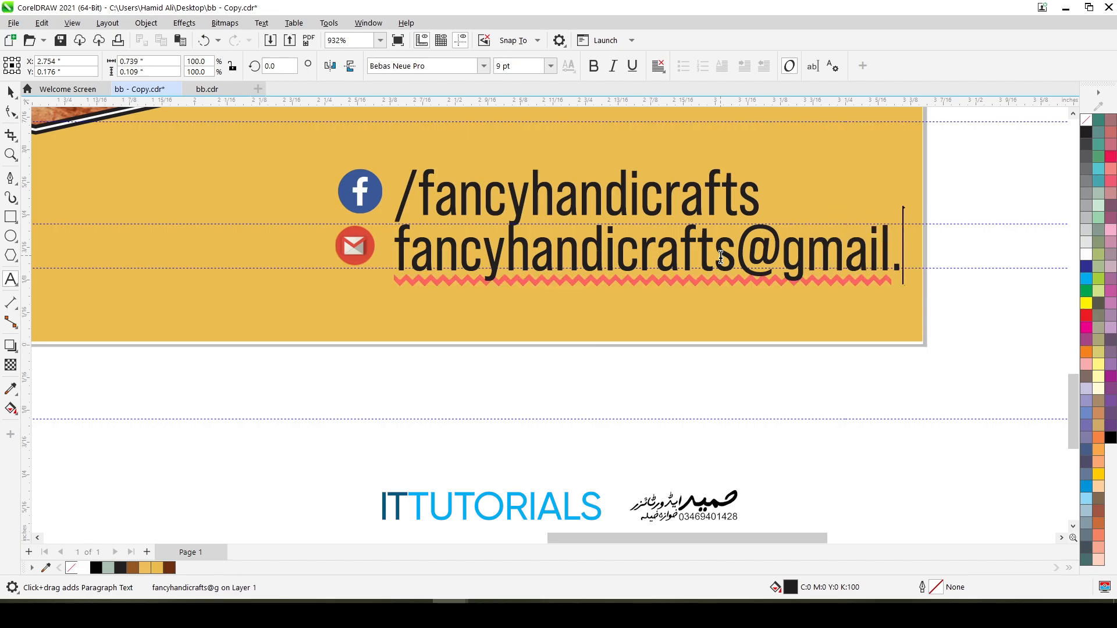
text(cpom)
key(BackSpace)
key(BackSpace)
key(BackSpace)
text(om)
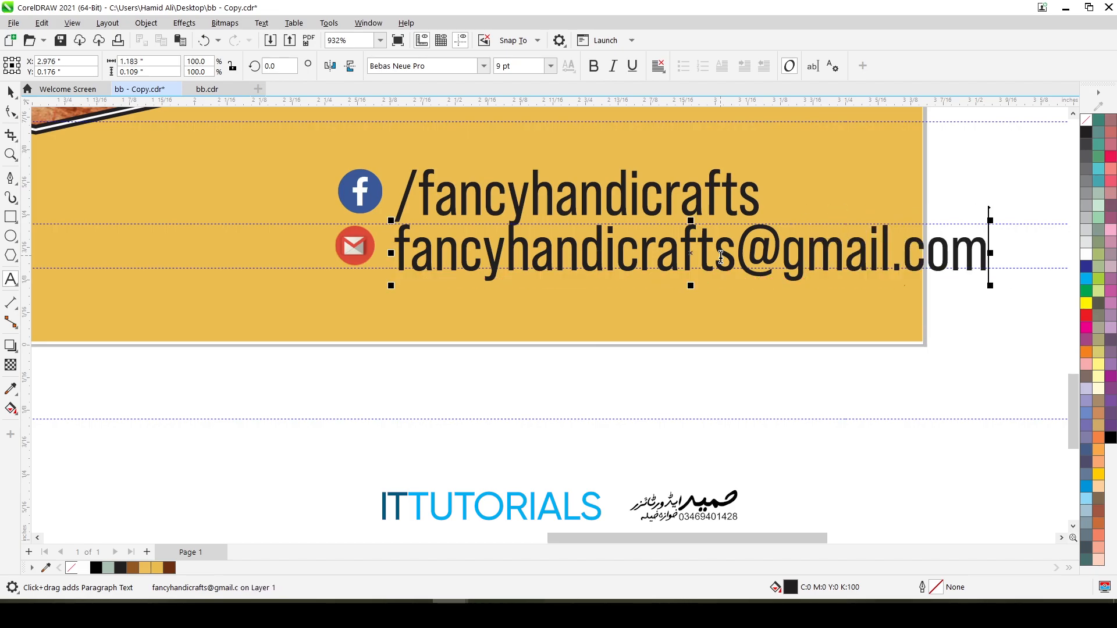
scroll(525, 201, down, 1)
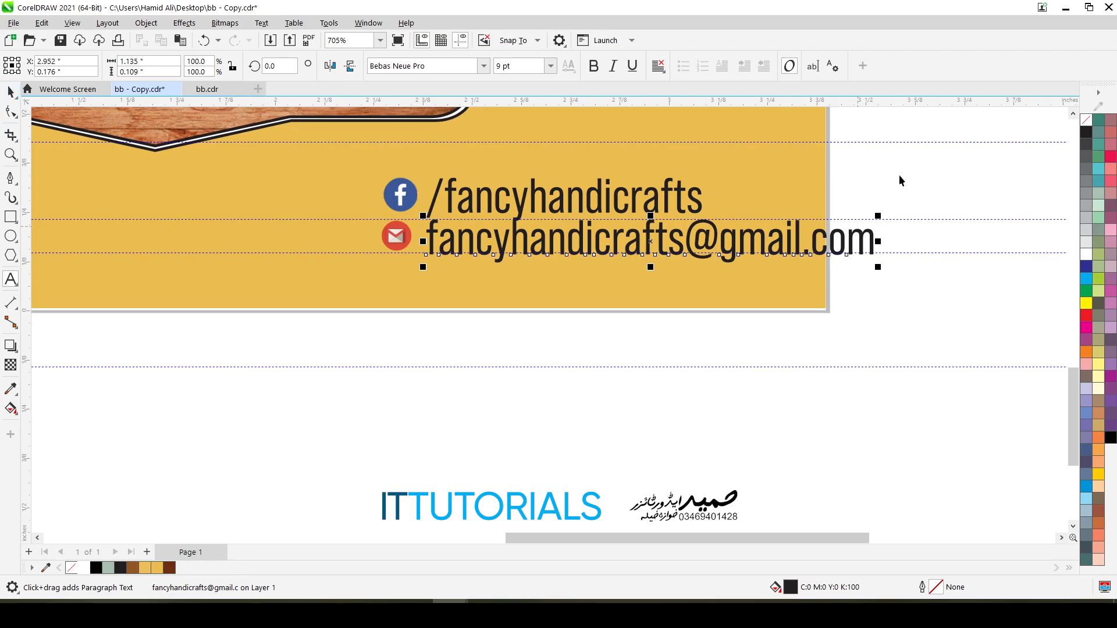
Select both icon-and-text contact lines and shift them left on the card.
key(ctrl+space)
drag(943, 154, 408, 307)
drag(623, 226, 553, 222)
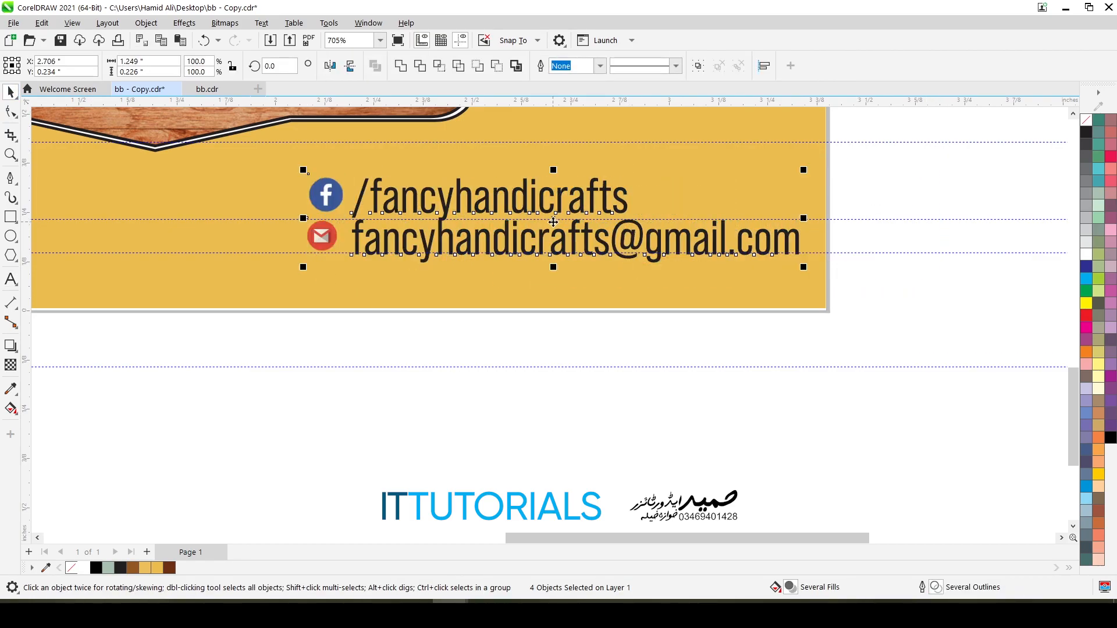
Raise the contact lines group and shrink the Facebook icon slightly.
scroll(553, 223, down, 2)
scroll(553, 222, down, 1)
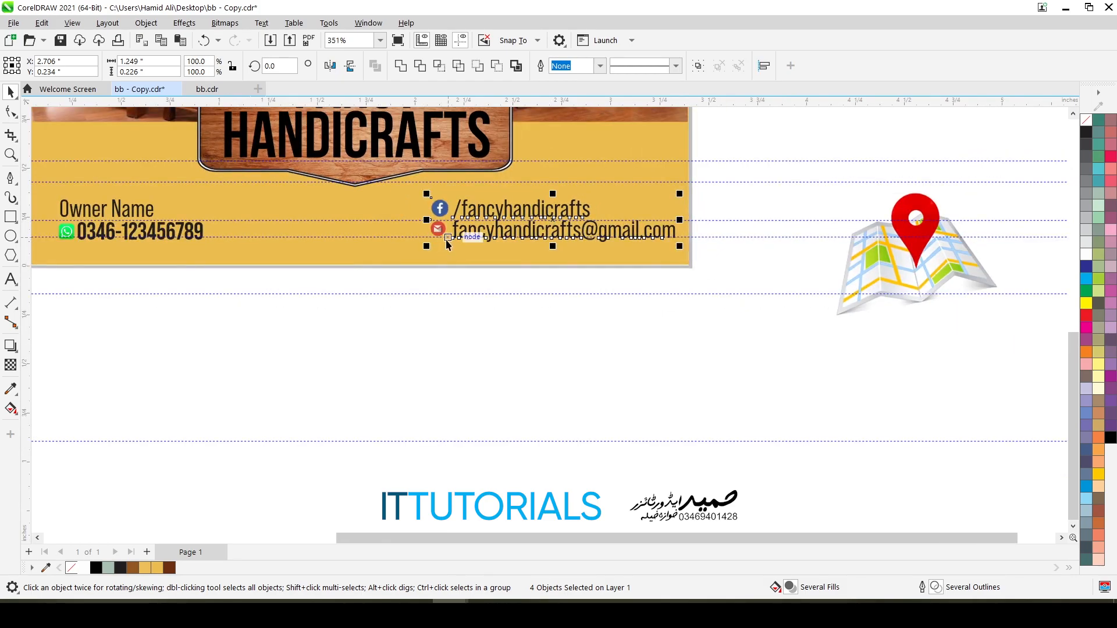
scroll(519, 222, up, 2)
drag(580, 219, 580, 192)
click(459, 347)
scroll(377, 196, up, 2)
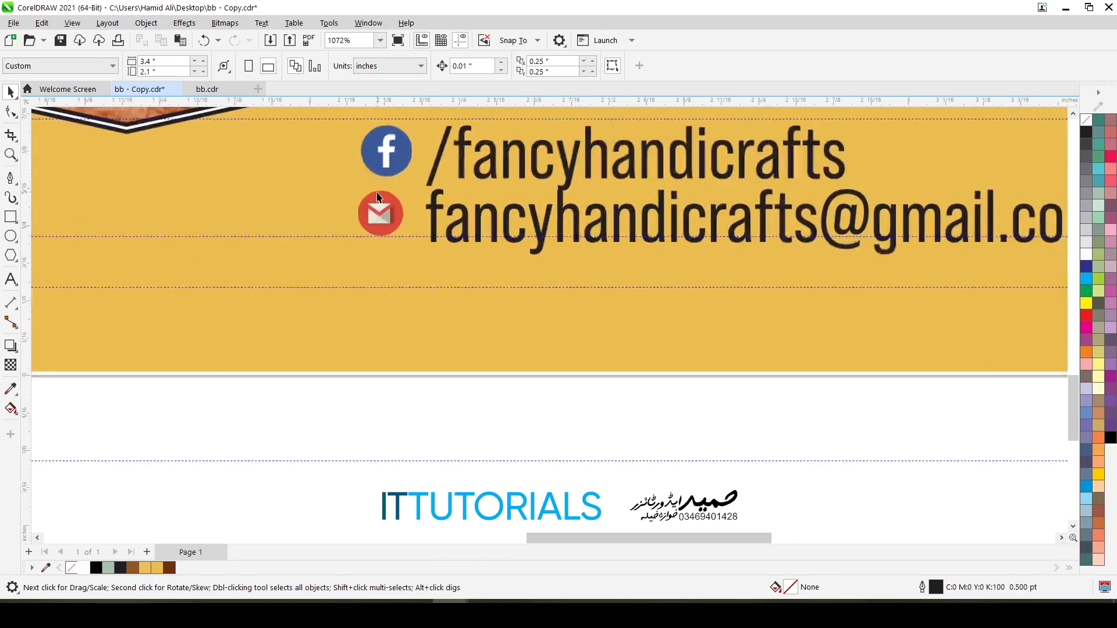
click(385, 158)
drag(416, 185, 385, 161)
Bring in the map pin image, shrink it and place it under the mail icon.
scroll(387, 160, down, 2)
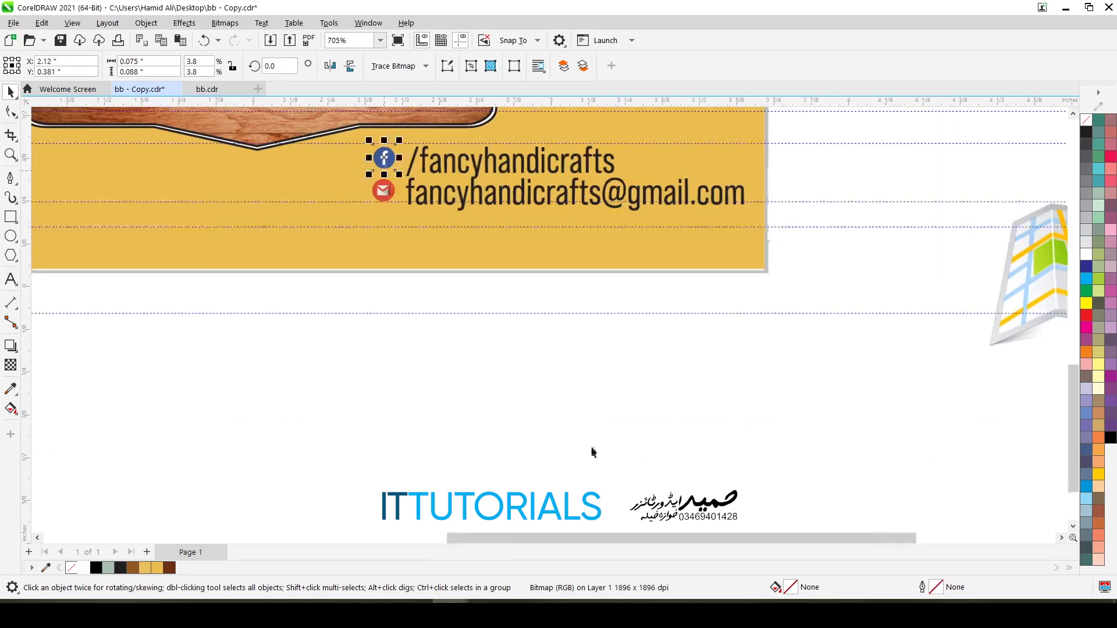
drag(1023, 273, 408, 373)
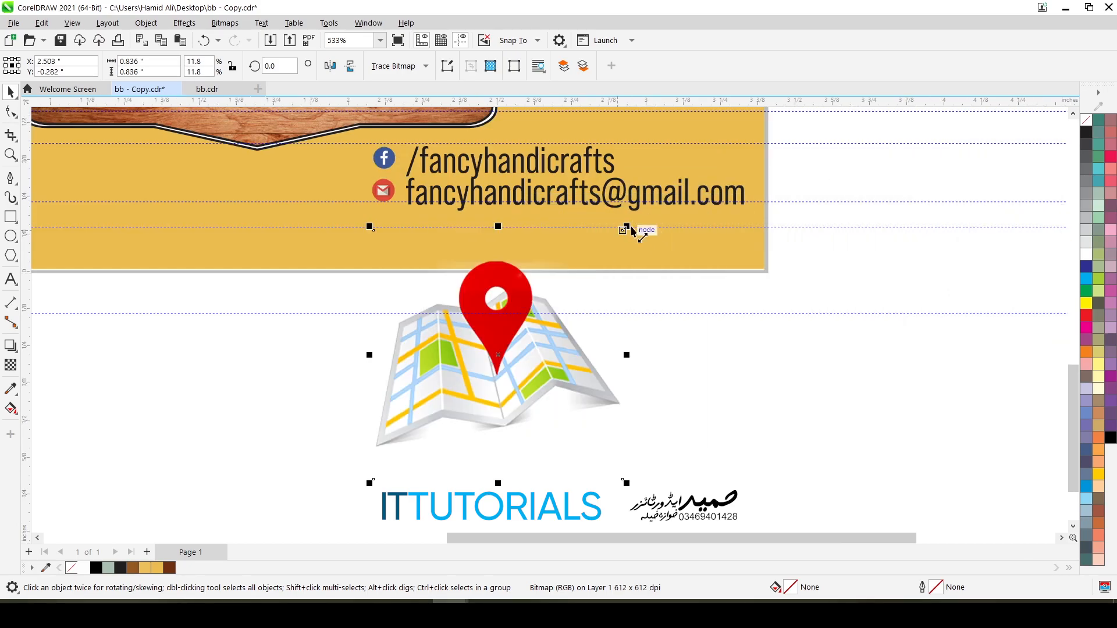
drag(627, 228, 379, 238)
scroll(379, 220, up, 3)
scroll(379, 219, up, 3)
drag(472, 319, 464, 293)
drag(407, 262, 402, 239)
scroll(418, 239, down, 3)
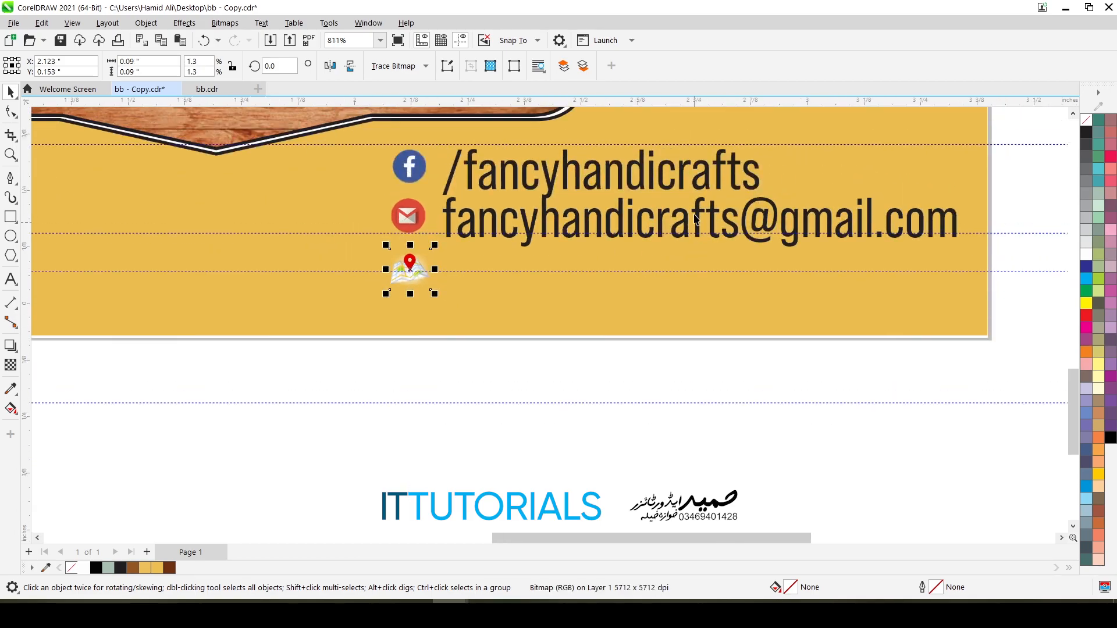
Copy the e-mail line beside the map icon and change its text to 'Your Address'.
click(612, 233)
click(678, 226)
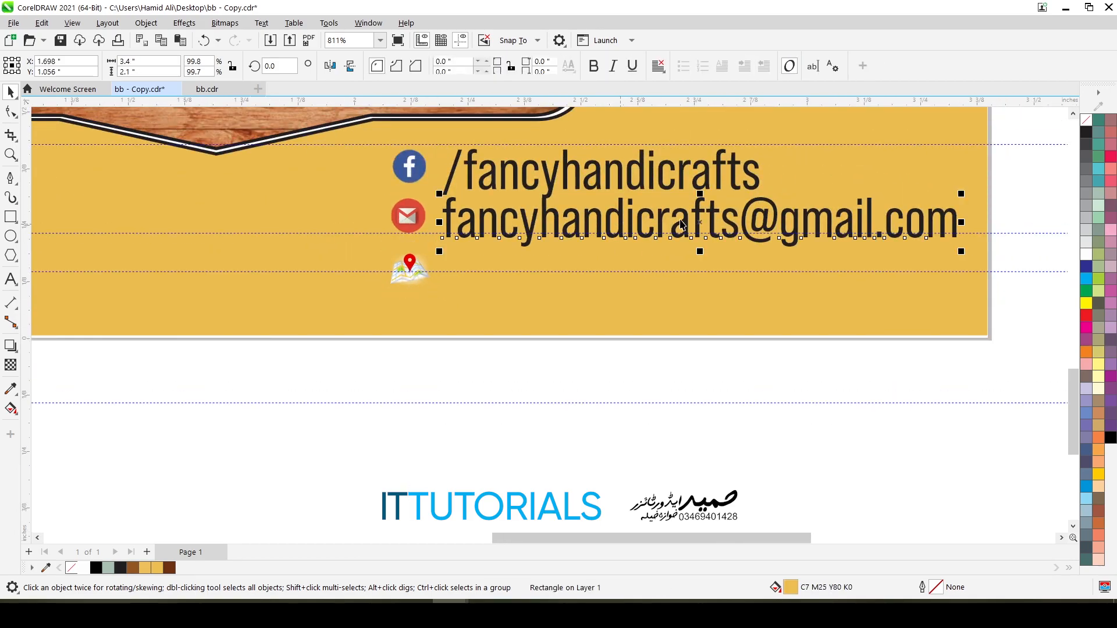
drag(701, 227, 696, 274)
right_click(696, 274)
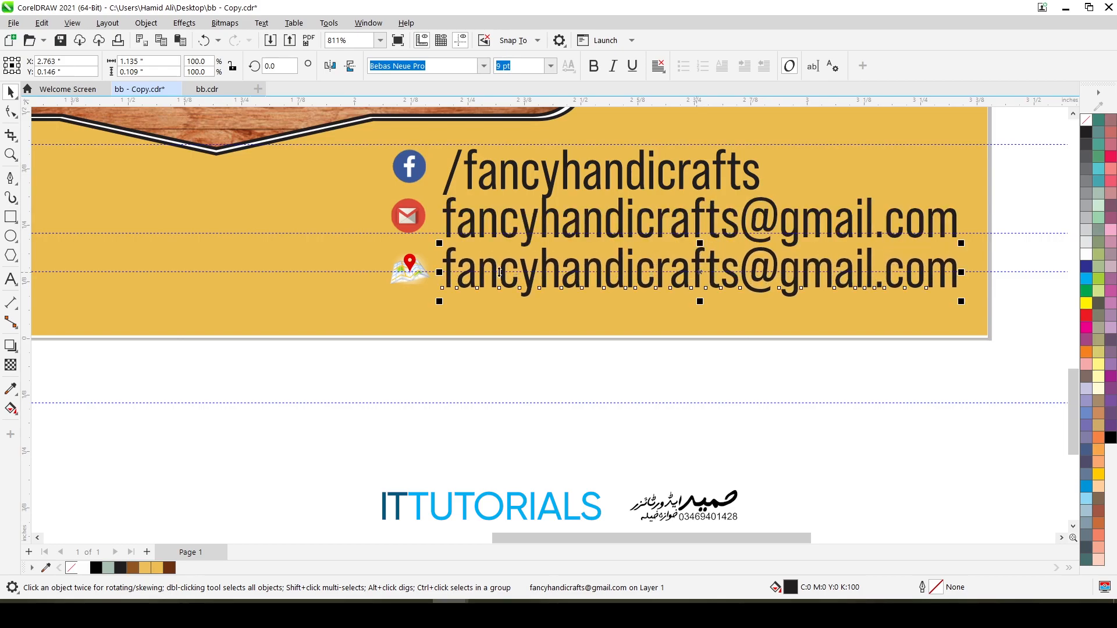
click(10, 278)
click(562, 274)
key(ctrl+a)
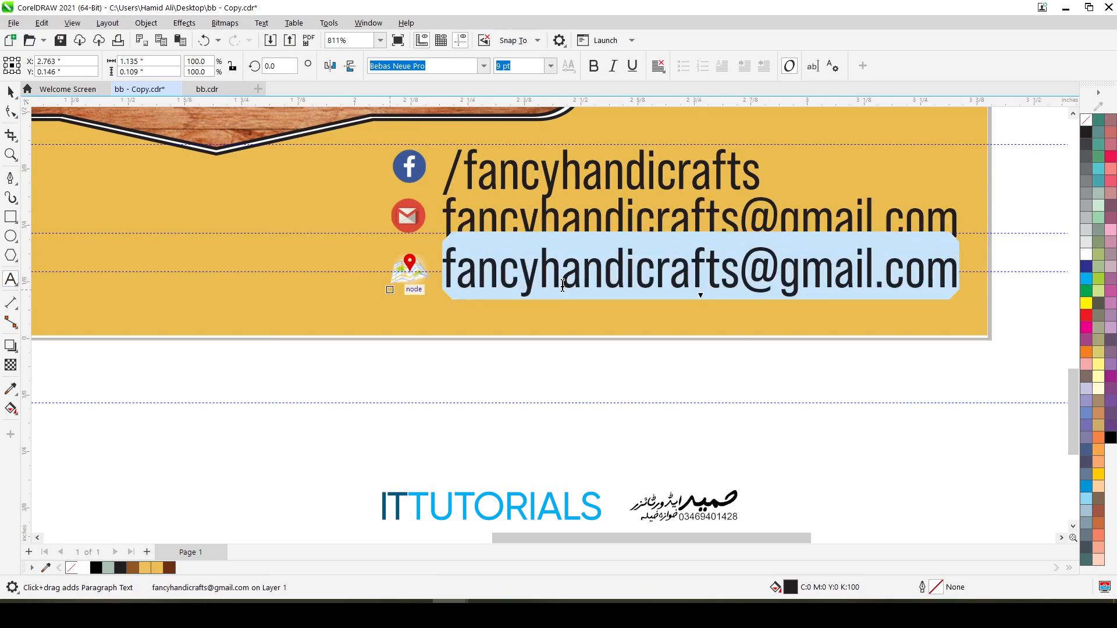
text(Your Address)
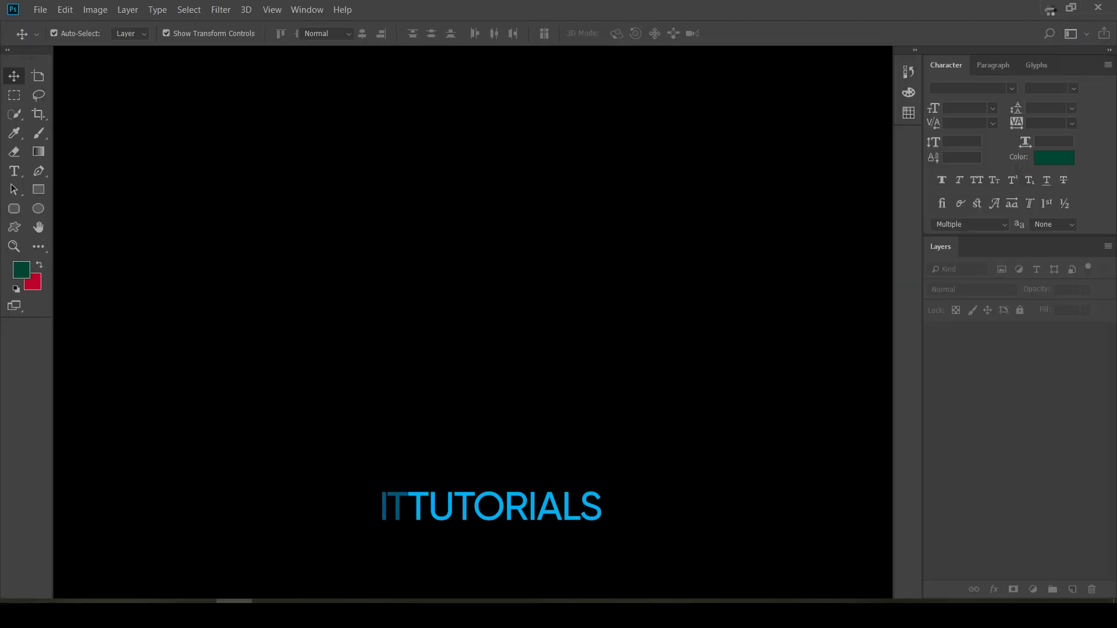
Open Elegant-Business-Card-Mockup.jpg in Photoshop and drop card.jpg onto it as a layer.
click(1050, 9)
drag(247, 192, 381, 425)
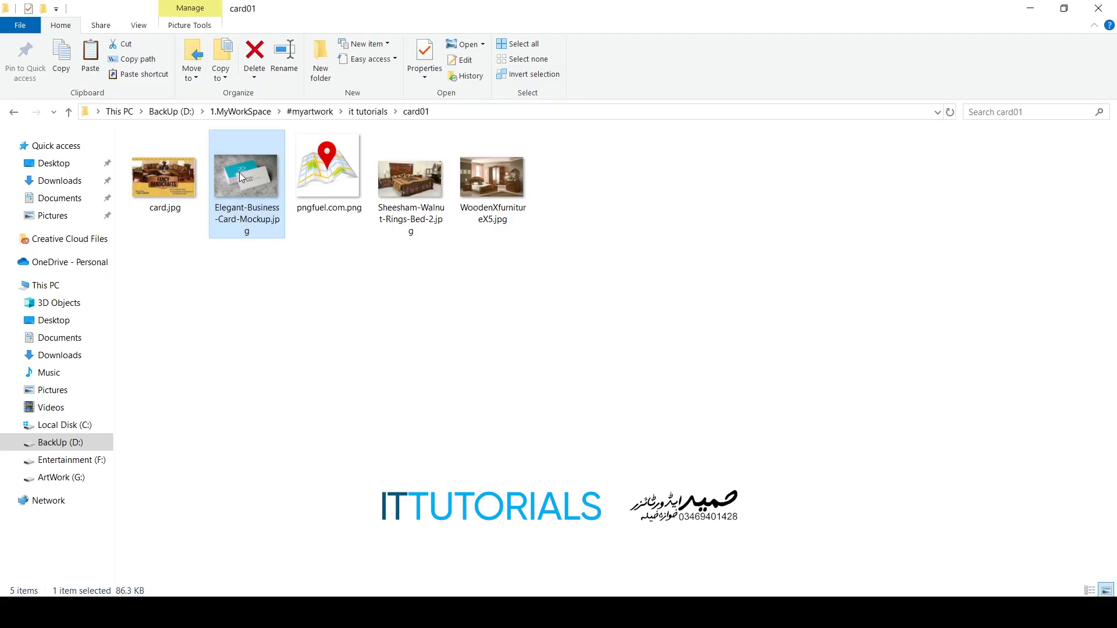
drag(239, 172, 432, 246)
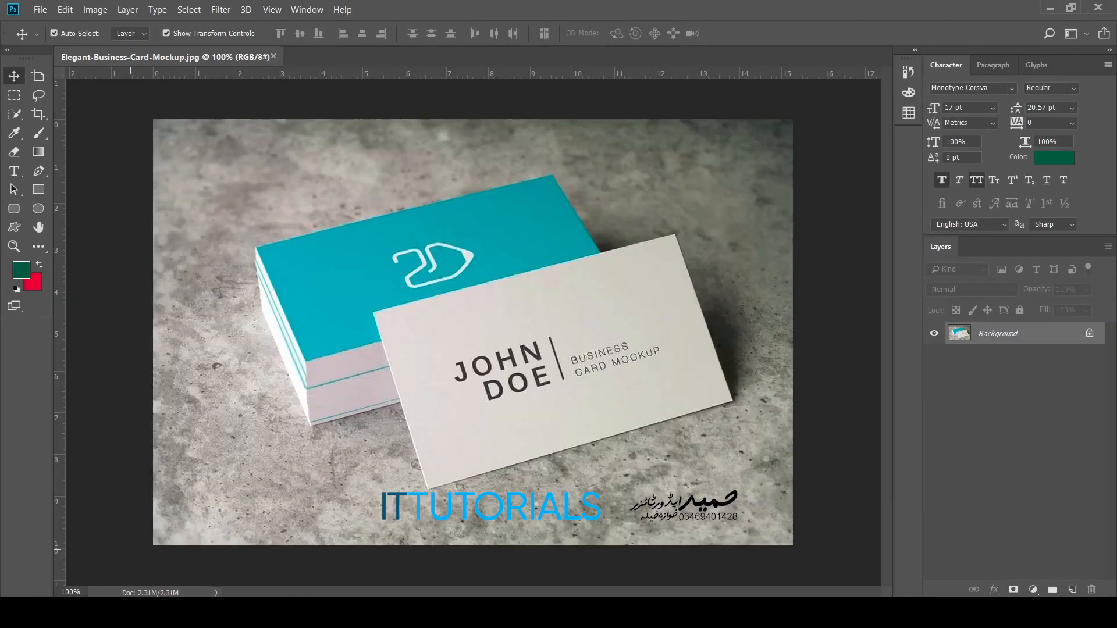
click(232, 543)
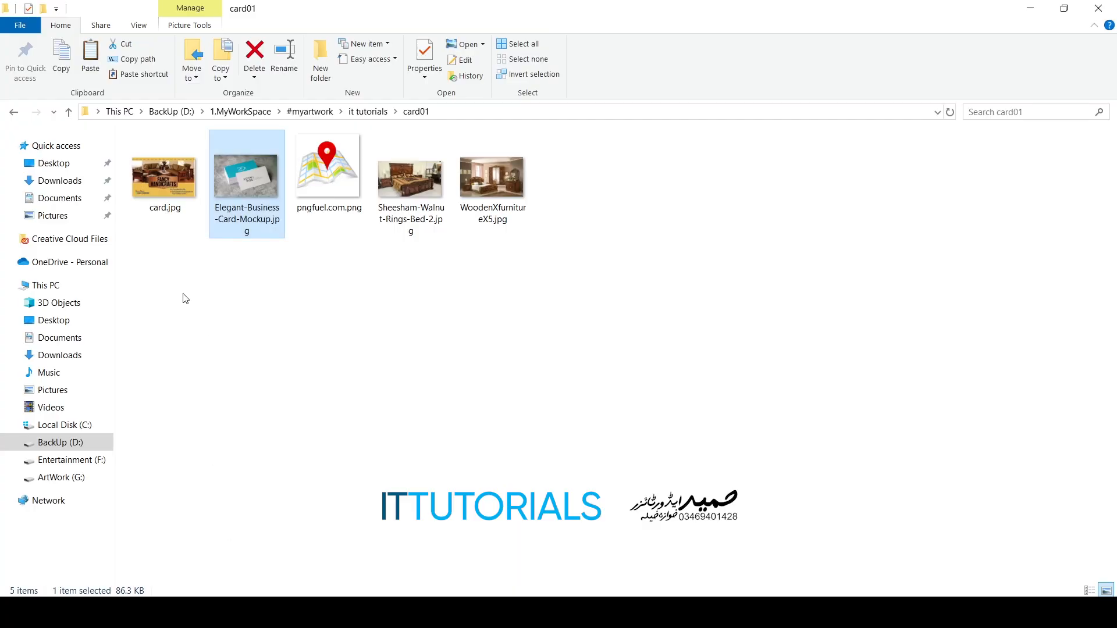
drag(155, 184, 400, 300)
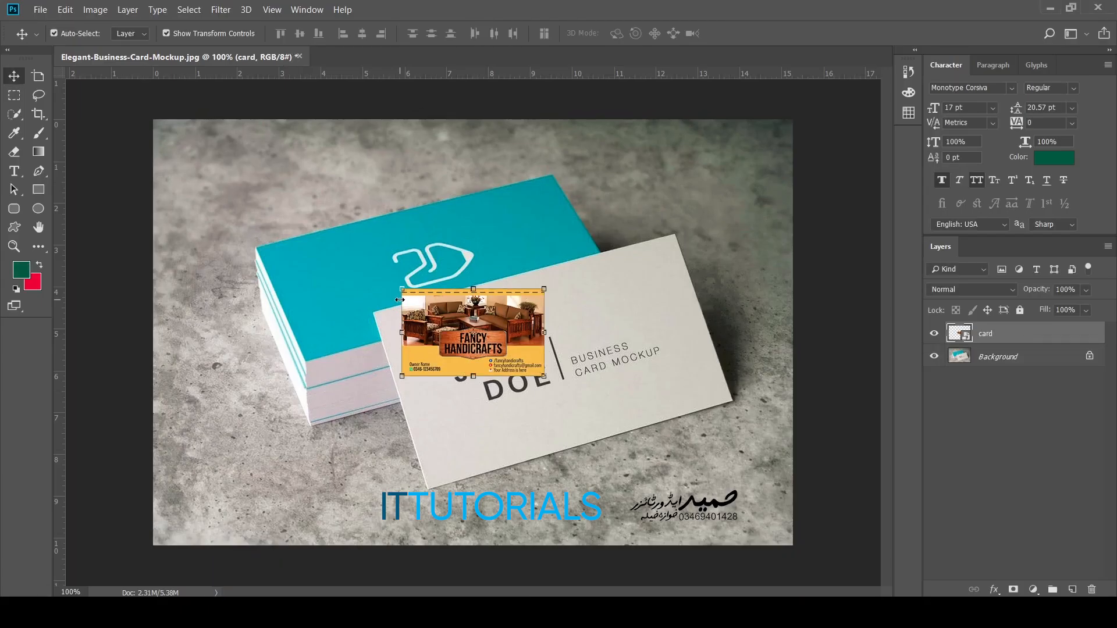
Duplicate the card layer, hide the copy, and rotate and scale the card to about 214%.
key(ctrl+j)
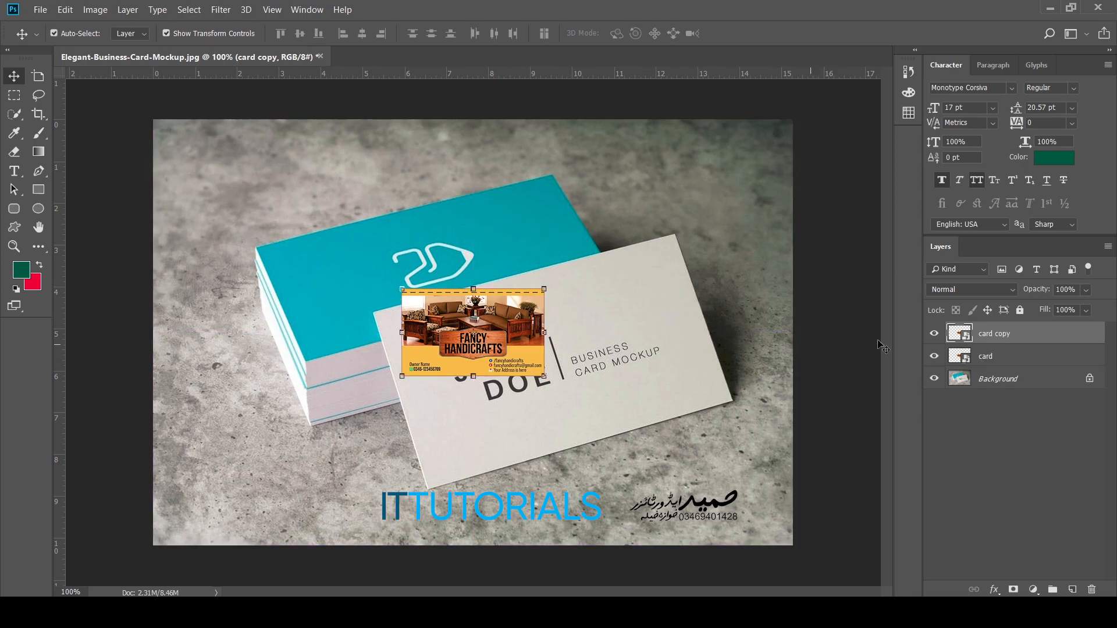
click(934, 333)
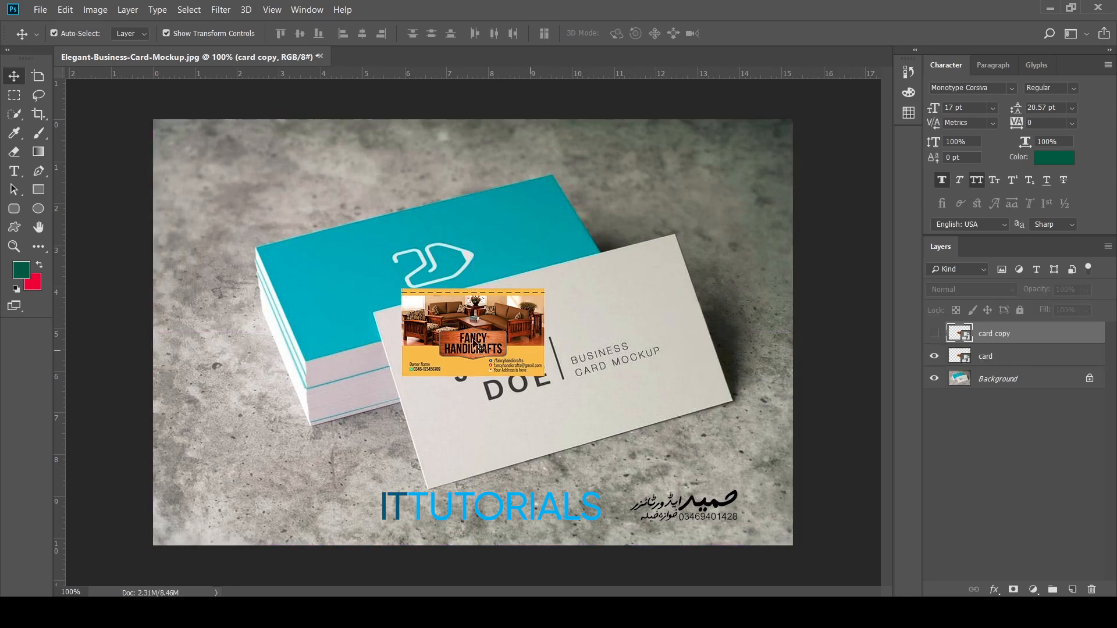
click(989, 356)
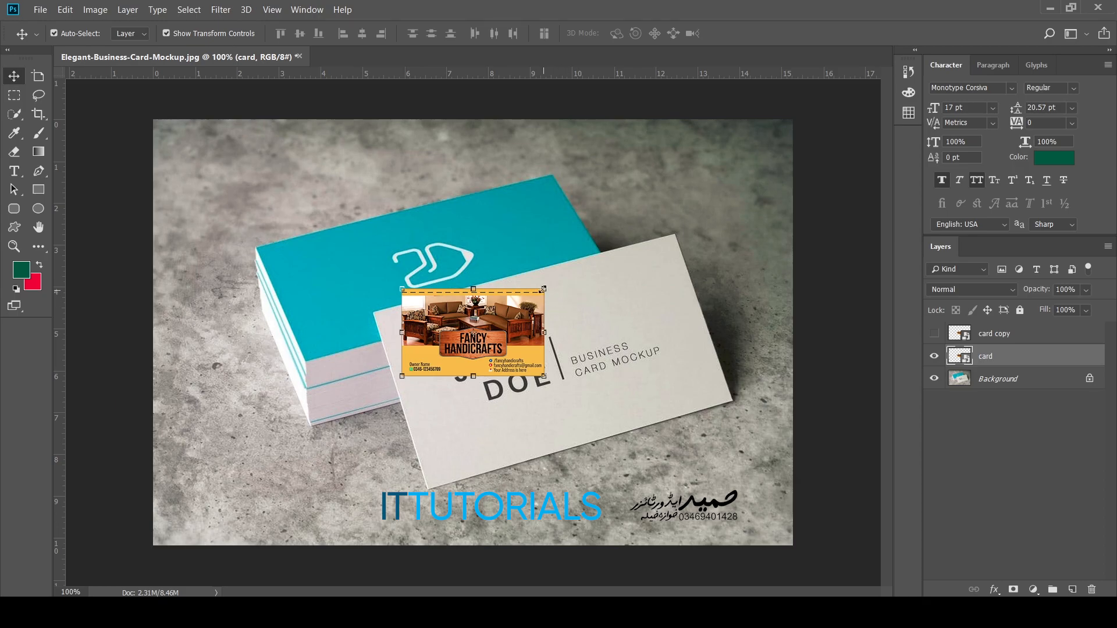
drag(544, 288, 581, 263)
drag(554, 356, 733, 410)
drag(614, 385, 605, 384)
key(Return)
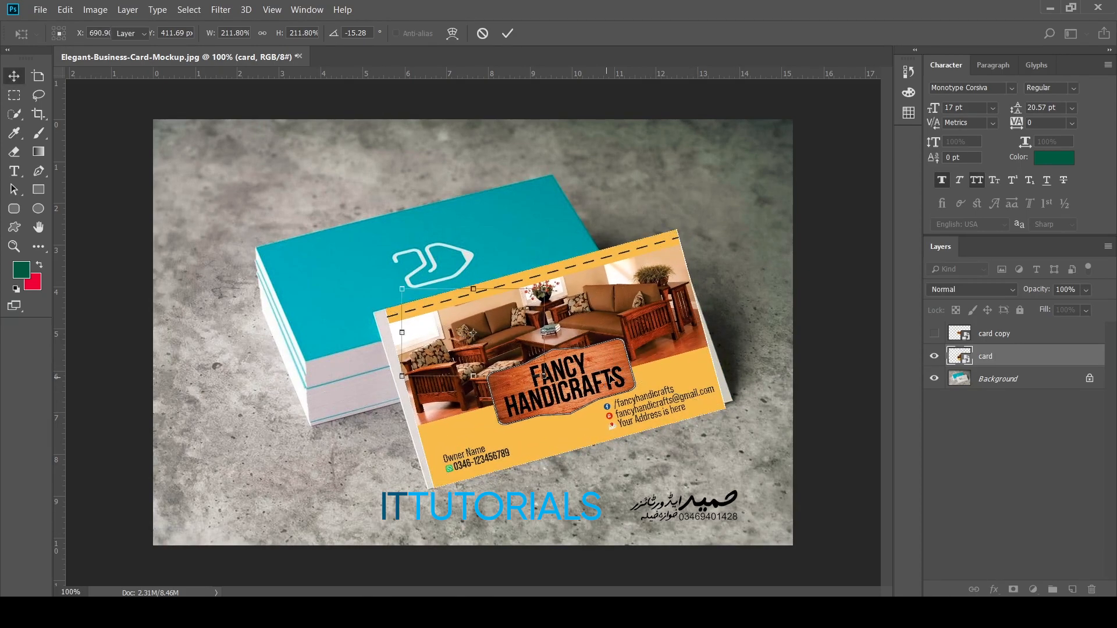
Distort the card so its four corners match the tilted white front card.
key(ctrl+t)
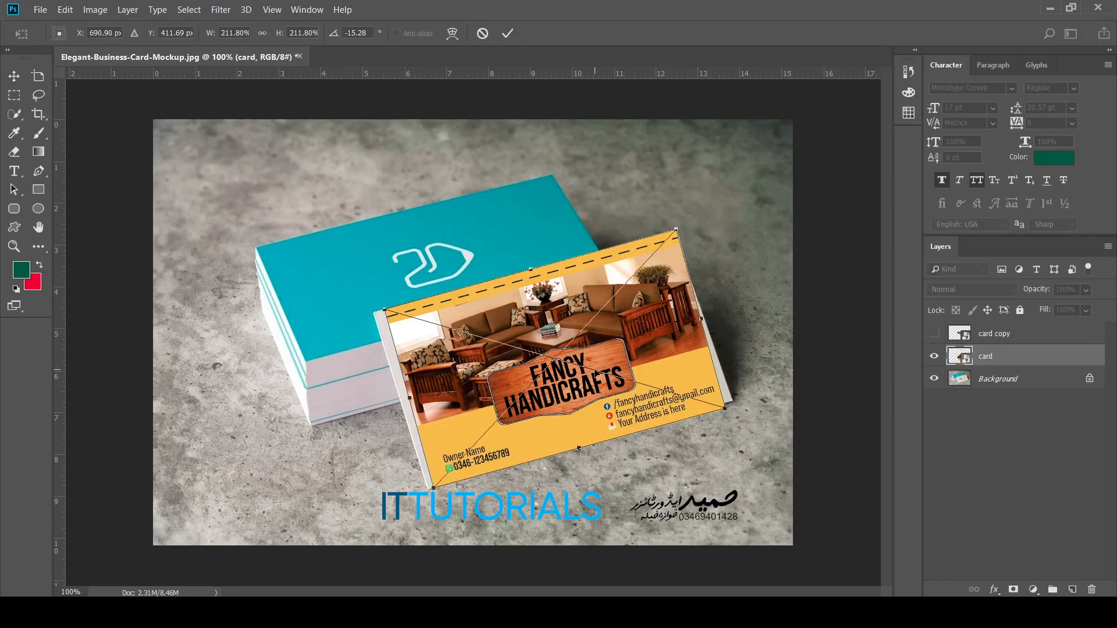
right_click(598, 371)
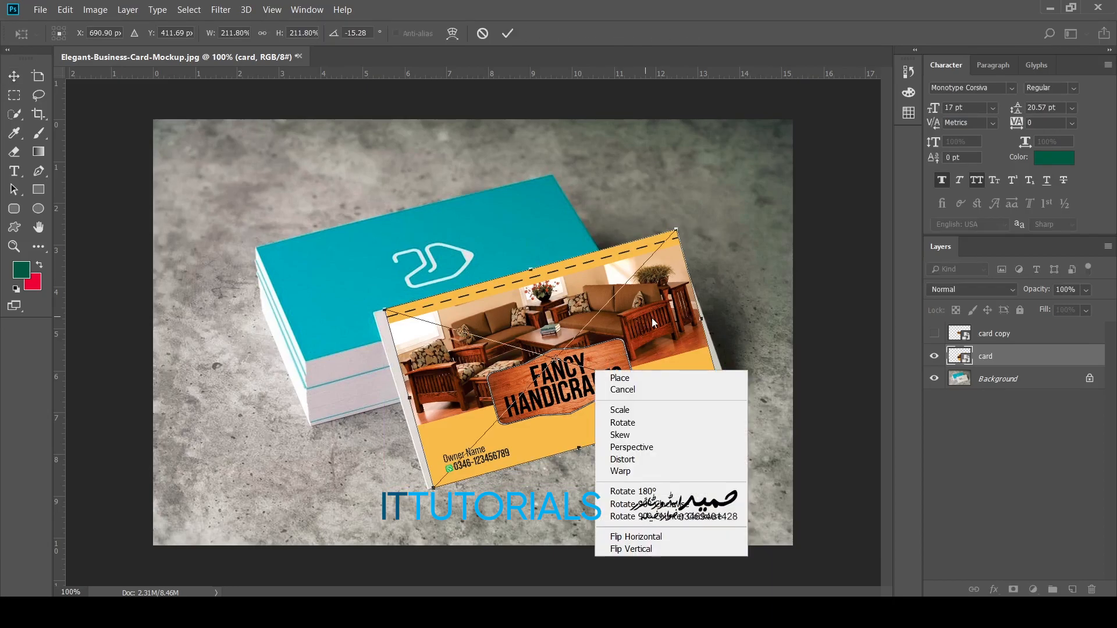
click(647, 460)
scroll(683, 242, up, 5)
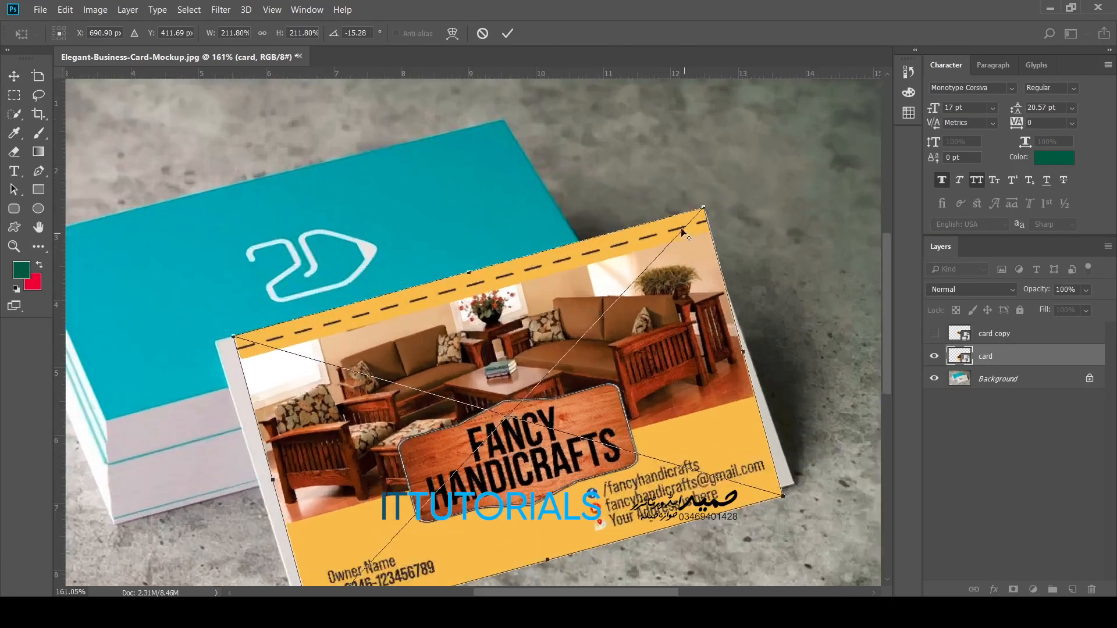
mouse_move(703, 209)
mouse_down()
mouse_move(693, 229)
mouse_move(701, 219)
mouse_up()
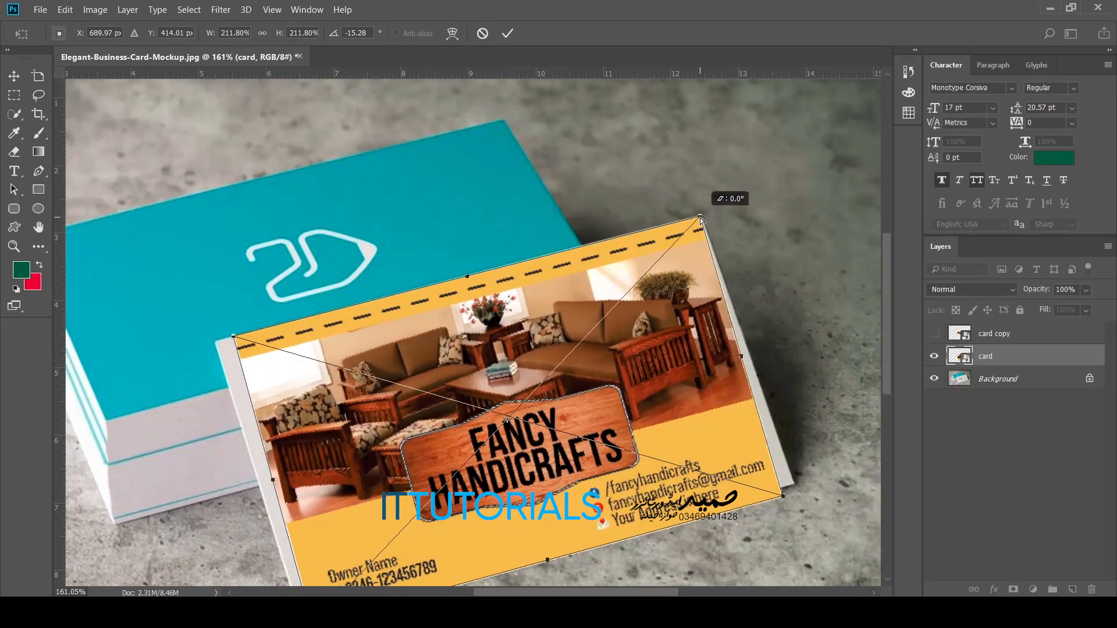
drag(783, 497, 795, 481)
drag(888, 372, 892, 414)
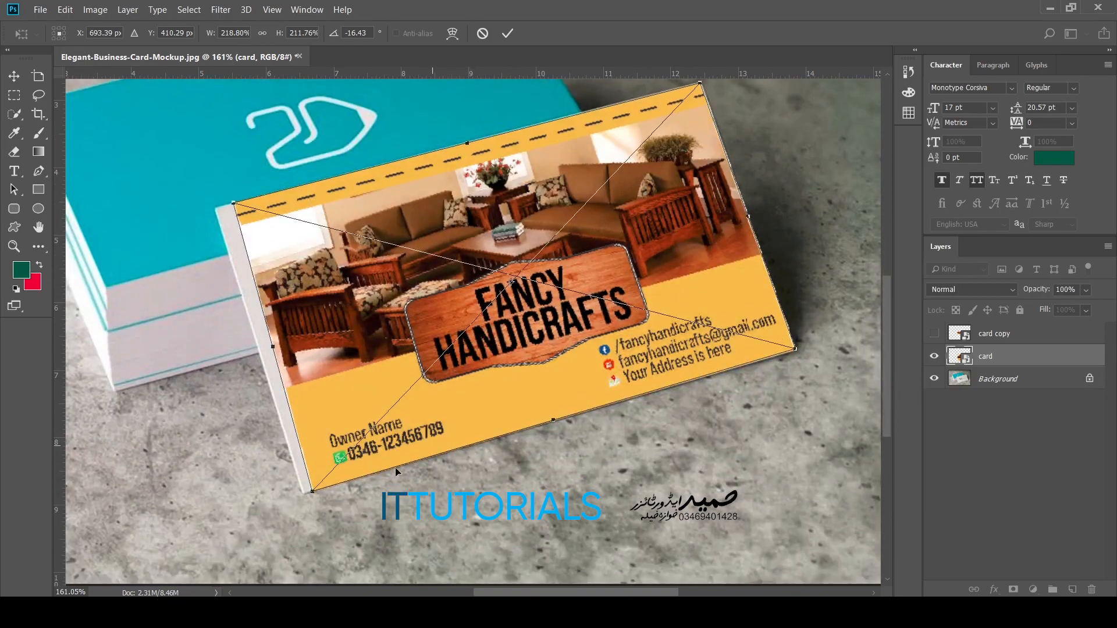
drag(313, 493, 304, 495)
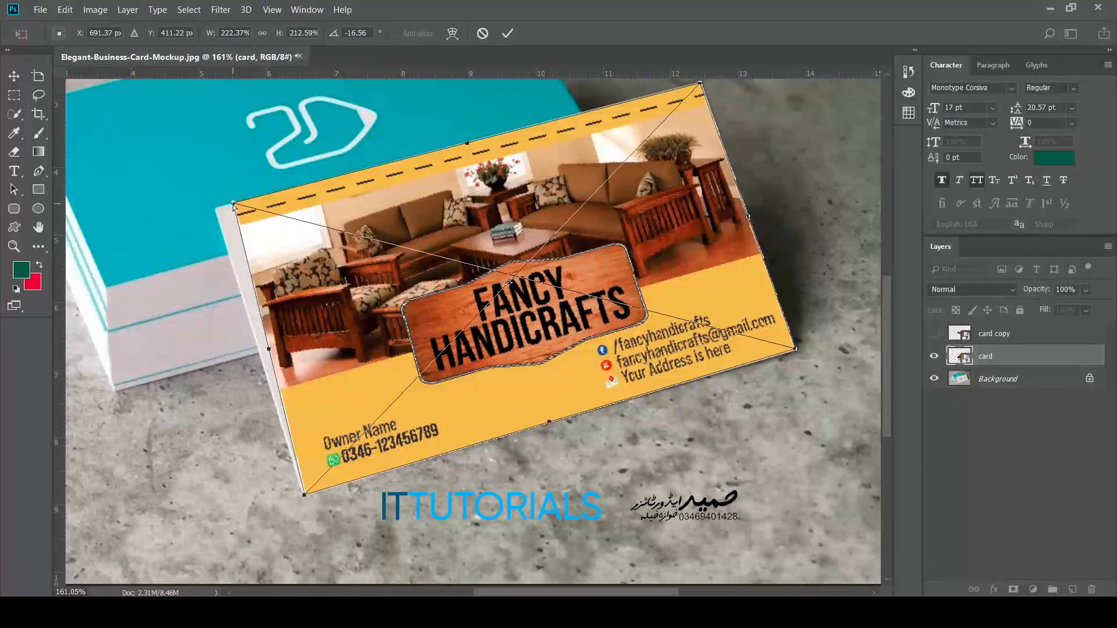
drag(233, 205, 214, 210)
key(Return)
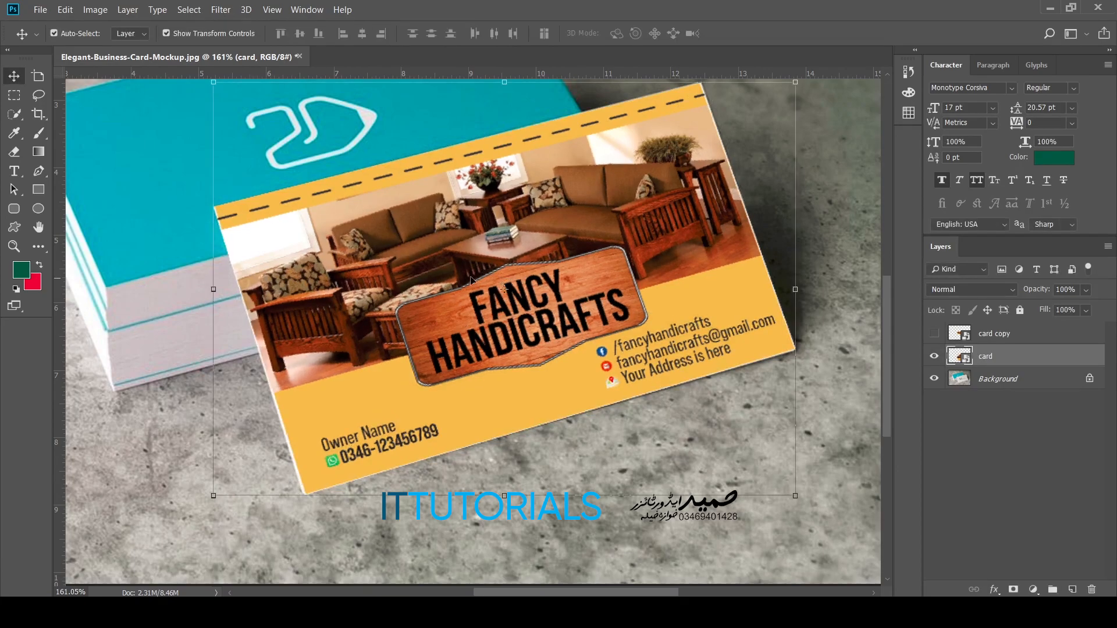
Hide the front card and move the card copy onto the teal stack, scaled to about 184%.
key(ctrl+0)
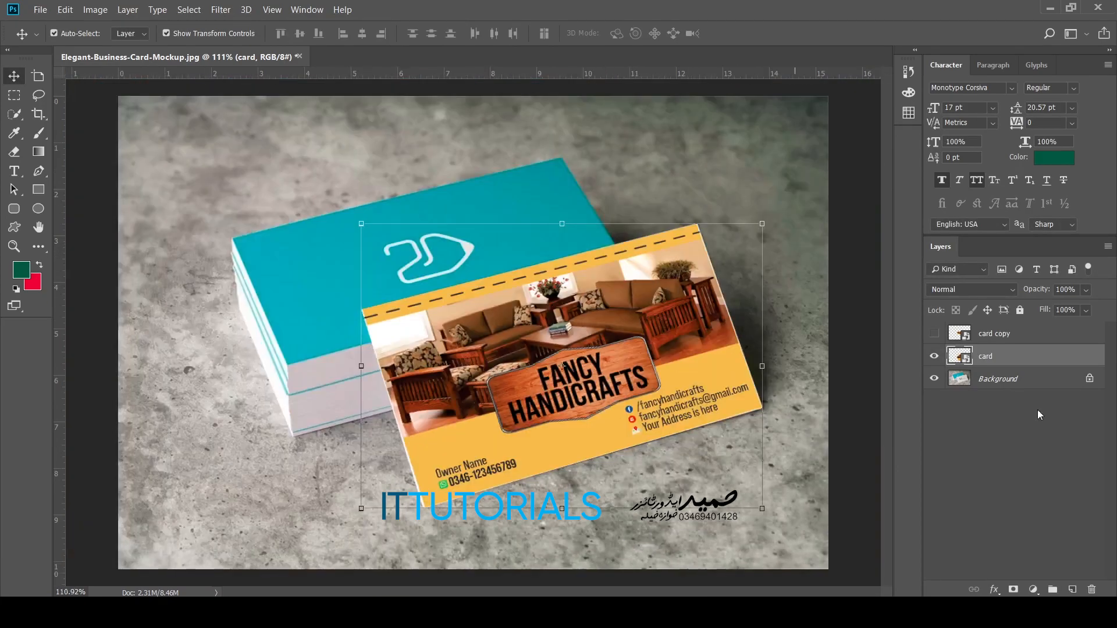
click(934, 356)
click(934, 334)
click(989, 335)
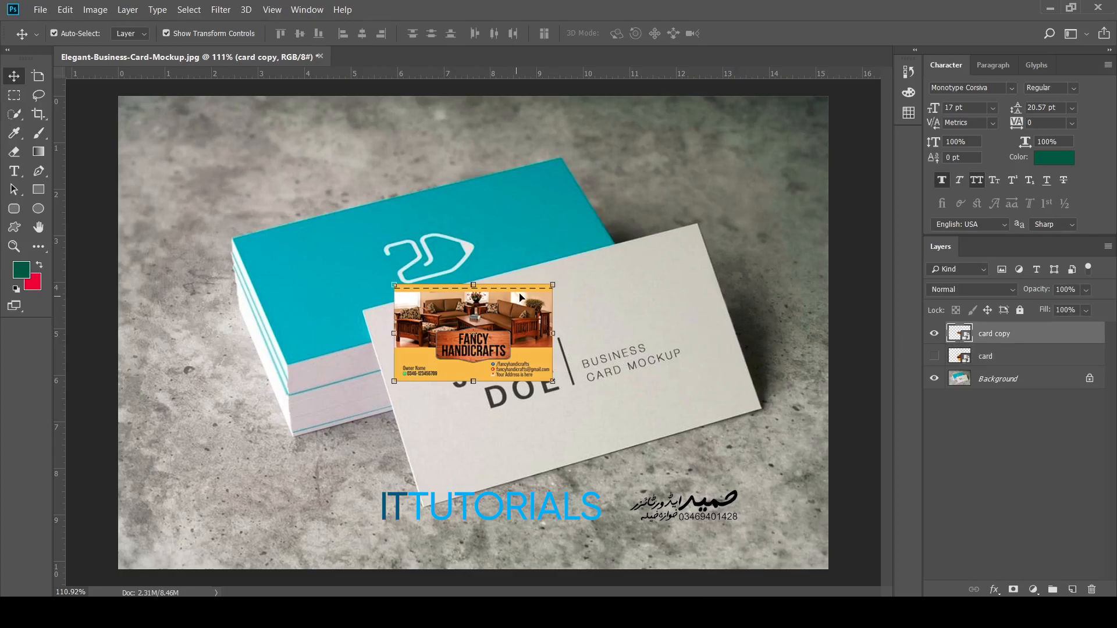
key(ctrl+t)
drag(519, 299, 547, 109)
drag(466, 221, 441, 250)
drag(529, 137, 549, 113)
drag(497, 203, 492, 214)
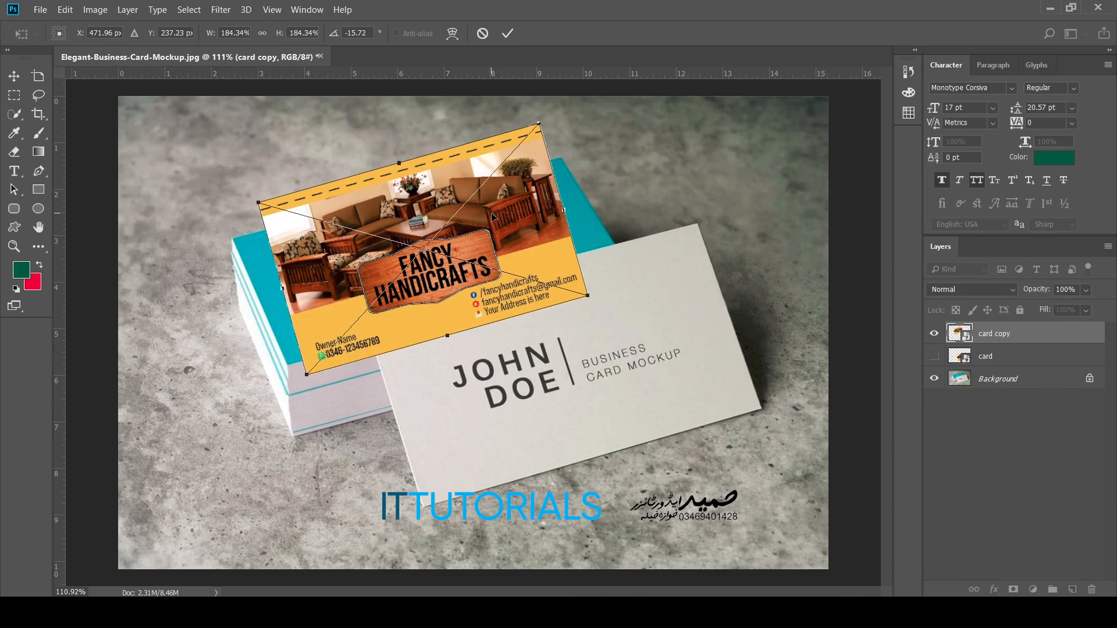
key(Return)
Distort the card copy so its four corners match the teal card stack.
key(ctrl+t)
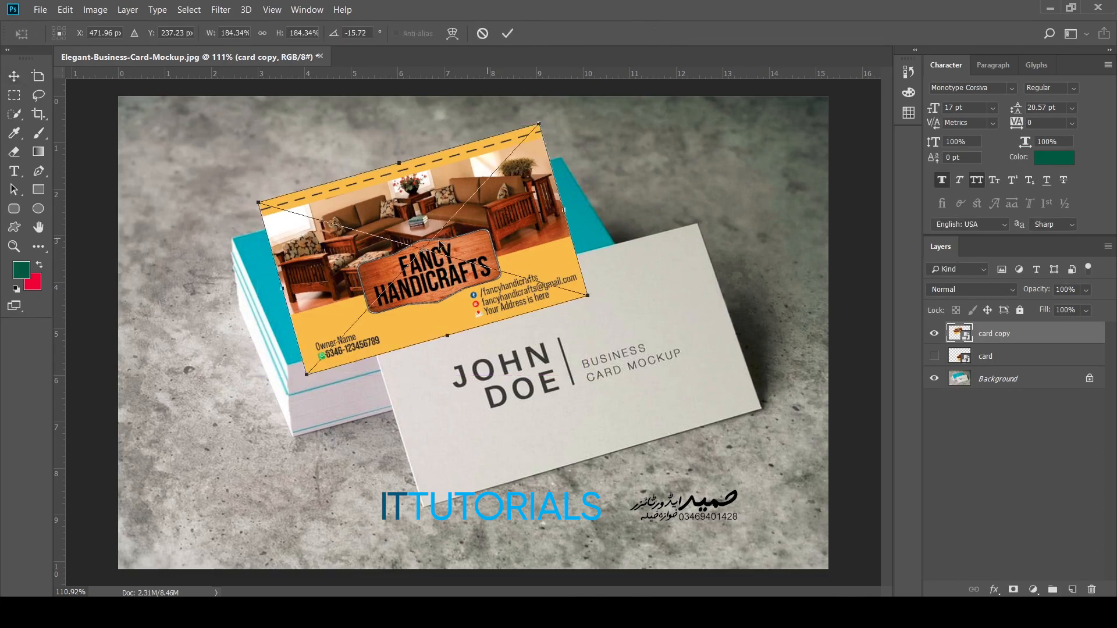
right_click(388, 222)
click(431, 317)
drag(260, 204, 234, 240)
drag(307, 377, 287, 362)
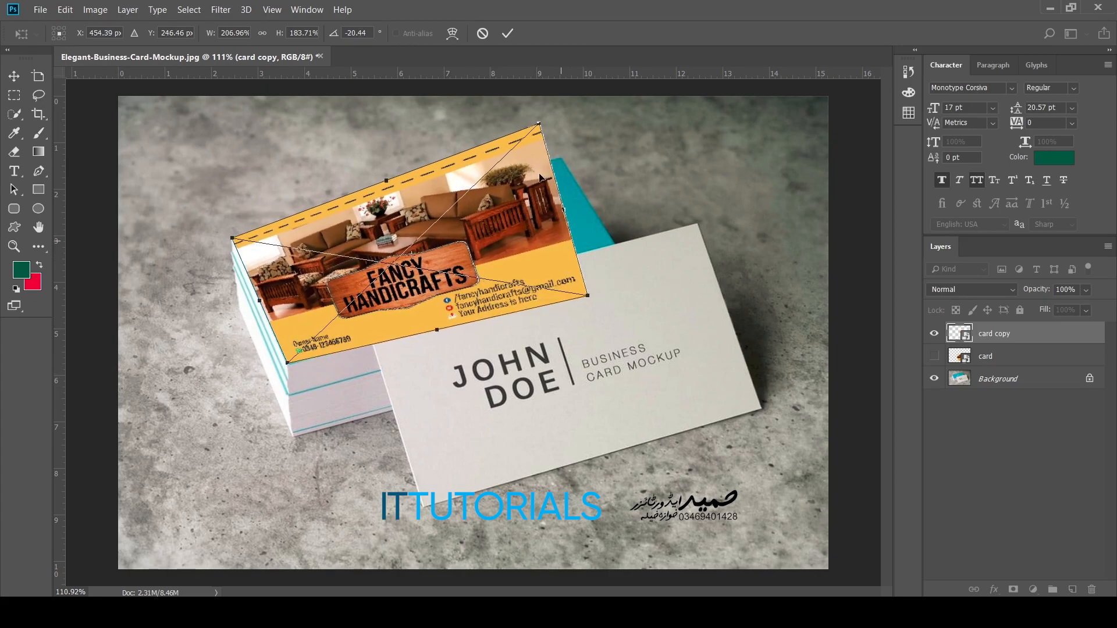
drag(540, 126, 561, 157)
drag(589, 300, 637, 279)
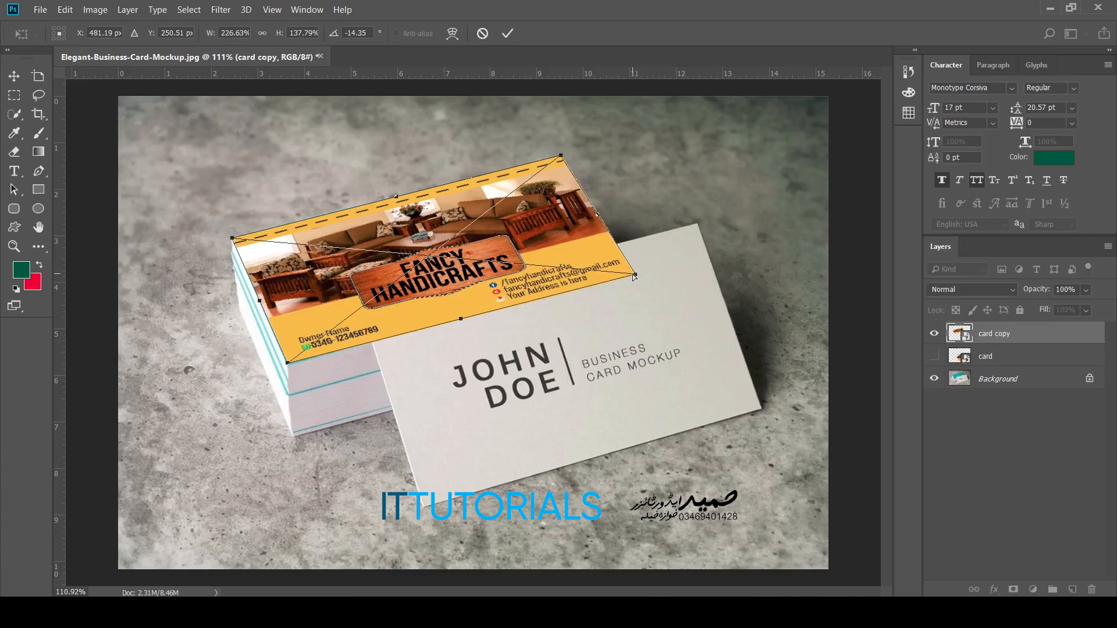
key(Return)
Show the front card again and move the card copy layer beneath it.
click(933, 356)
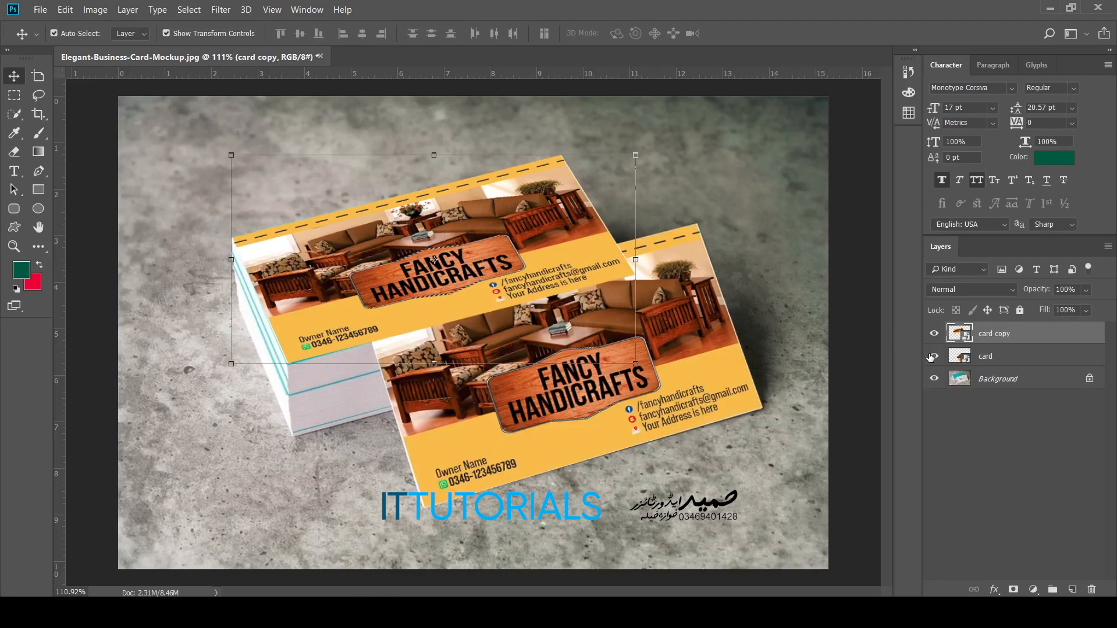
click(837, 396)
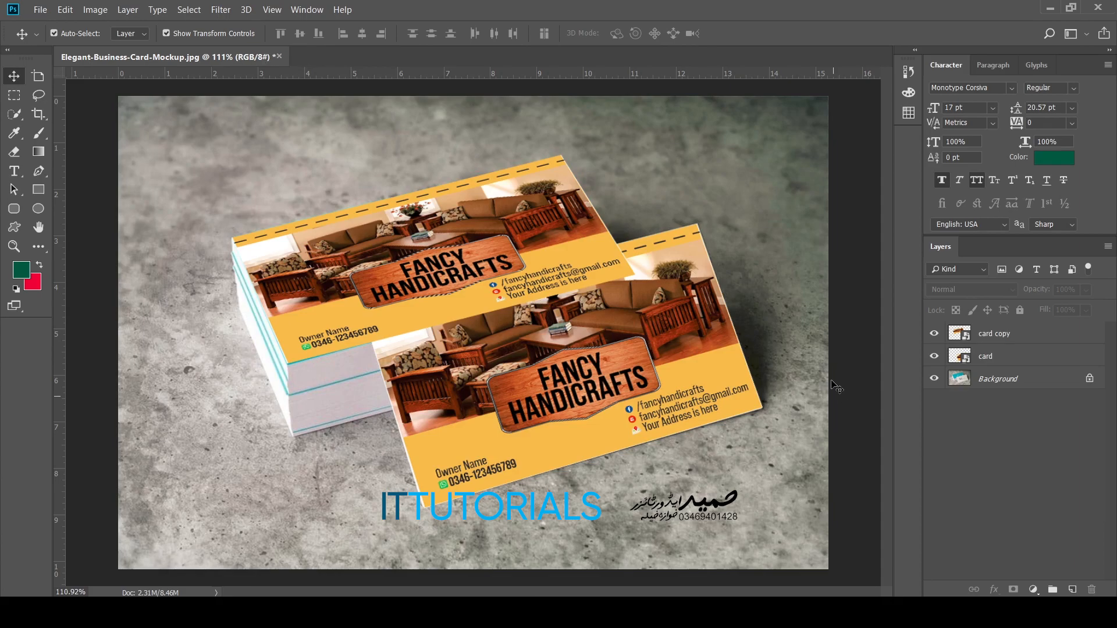
drag(994, 336, 992, 366)
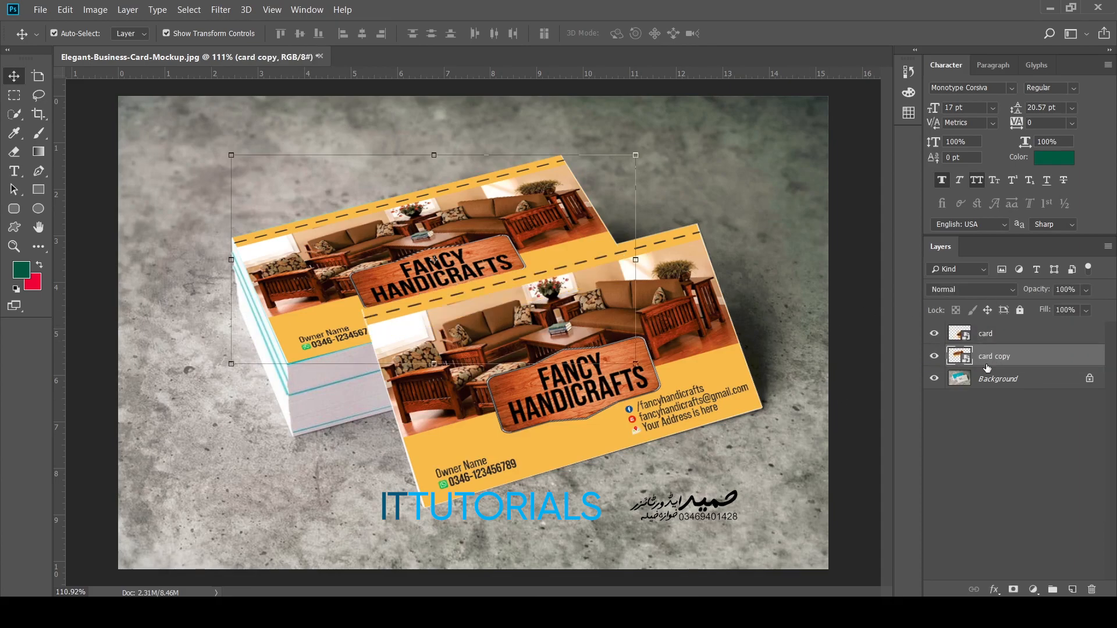